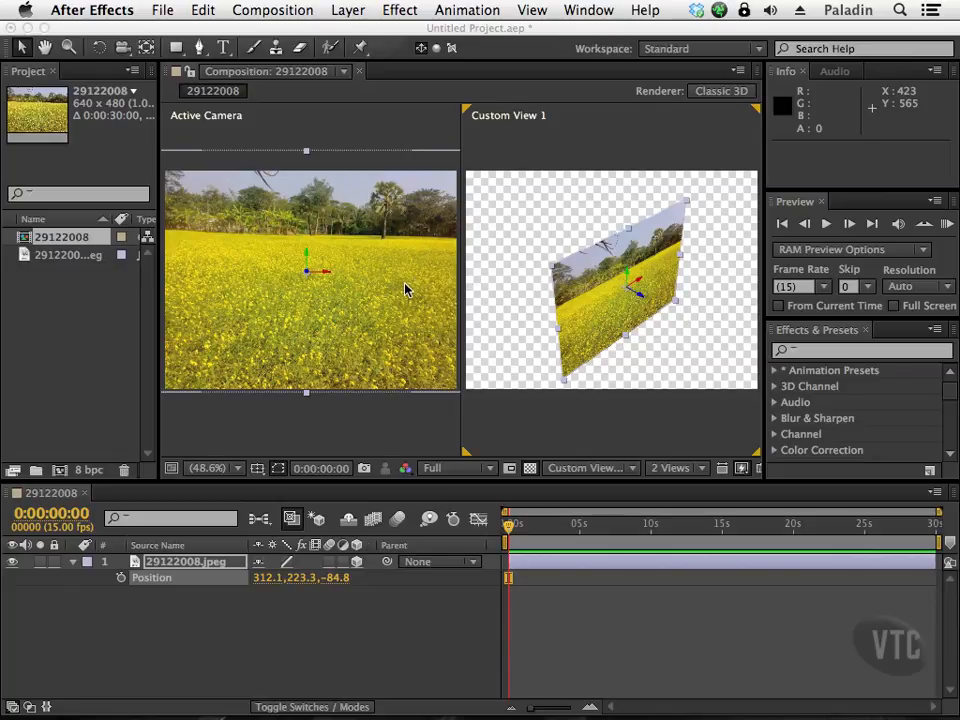
Deselect the image layer and make the Active Camera view the active view
click(350, 10)
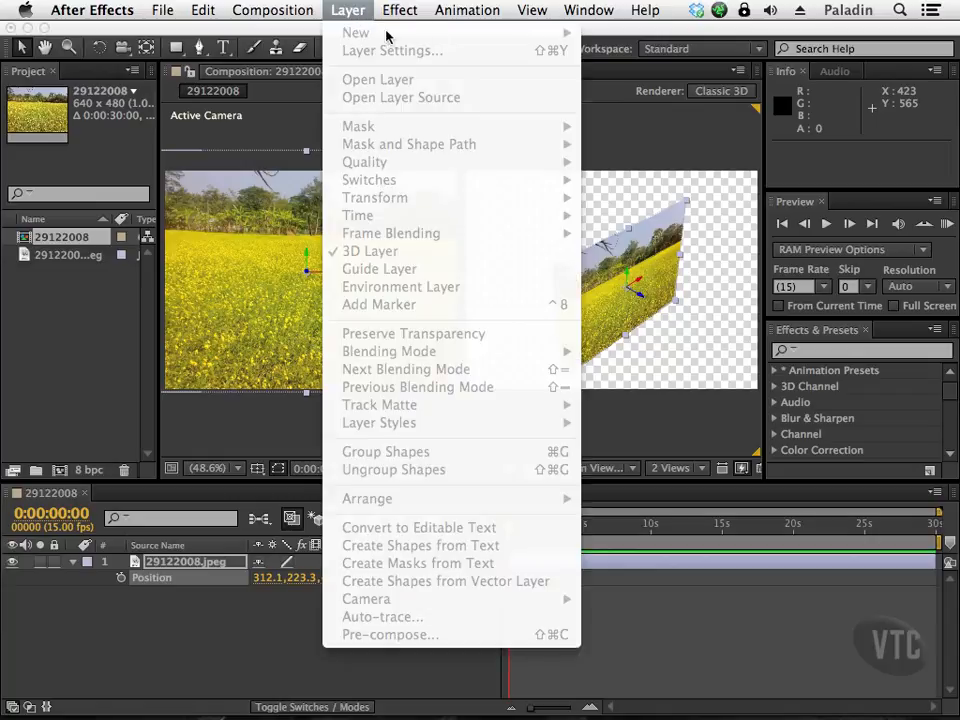
click(369, 35)
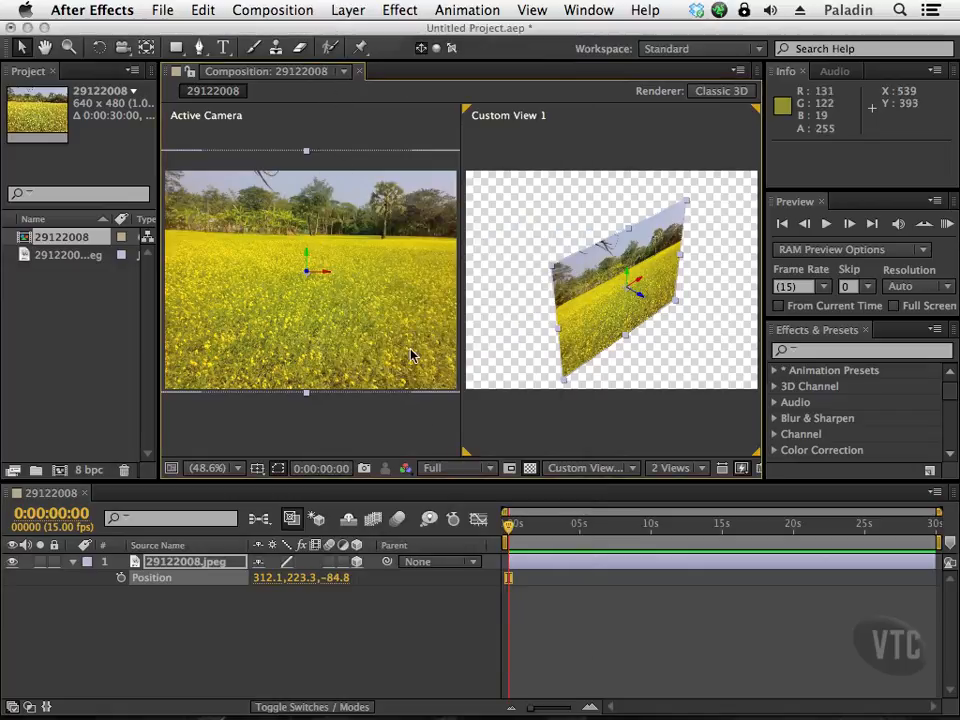
click(300, 628)
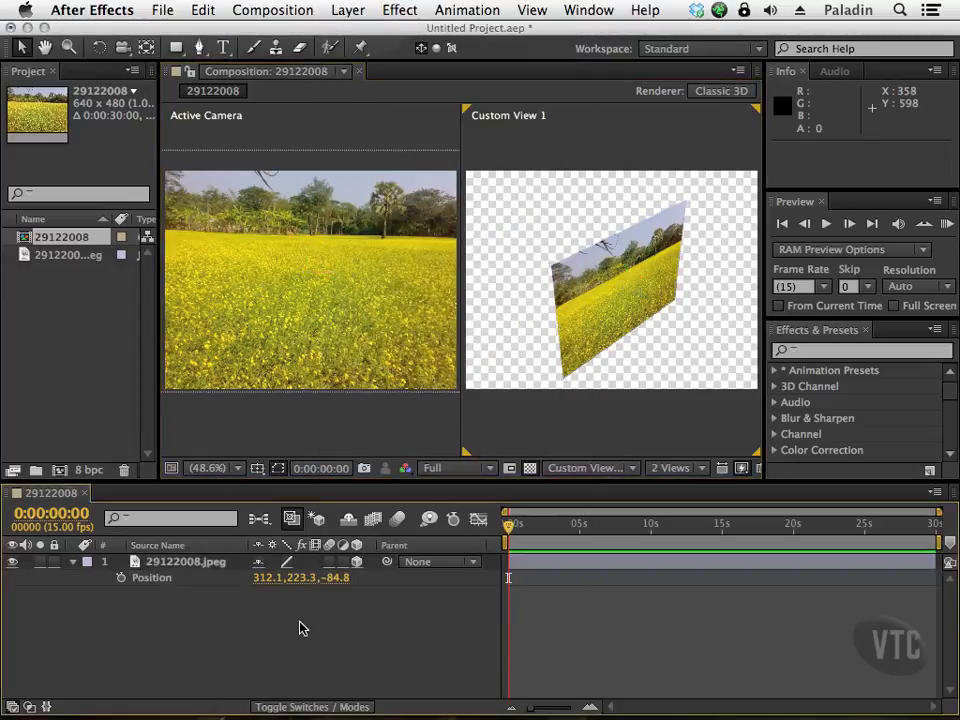
click(352, 120)
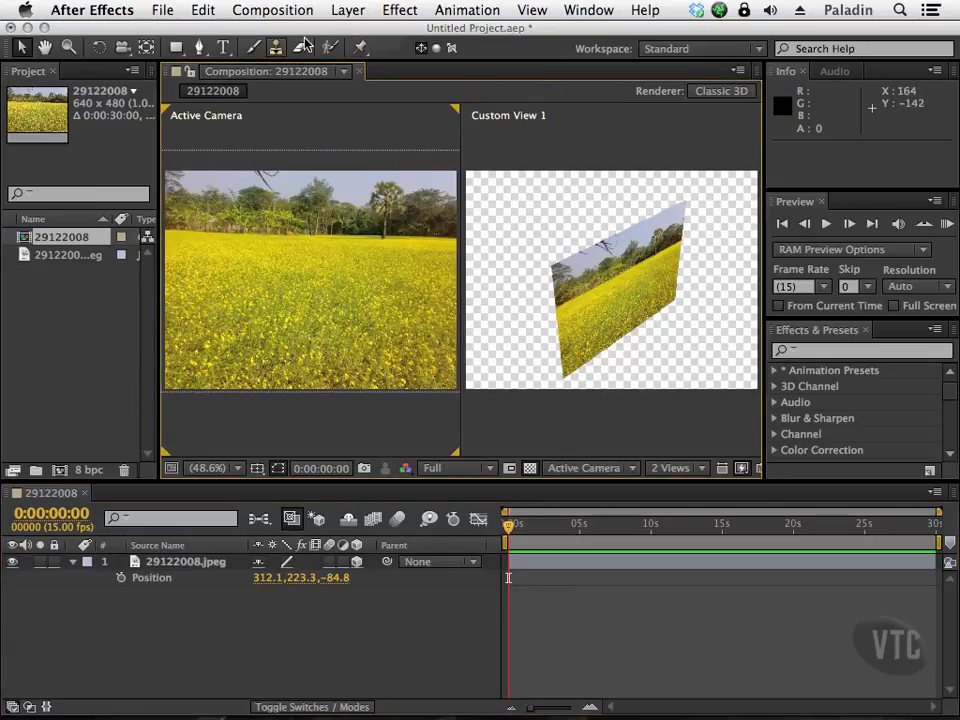
Add a light layer named Spot with the light type Parallel
click(347, 10)
mouse_move(535, 35)
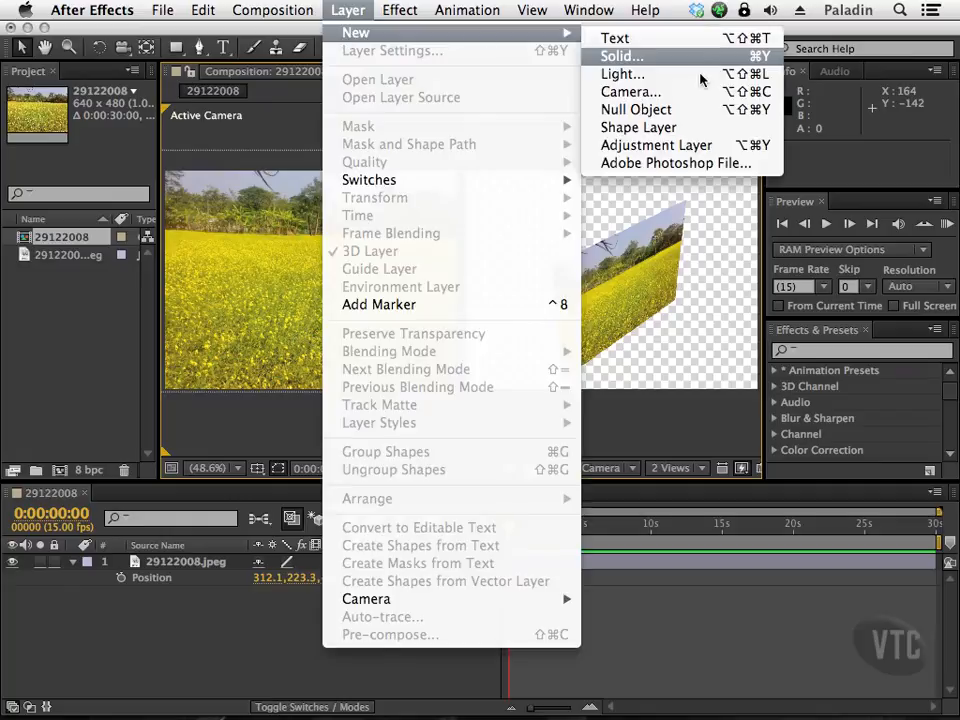
click(700, 78)
drag(500, 160, 434, 62)
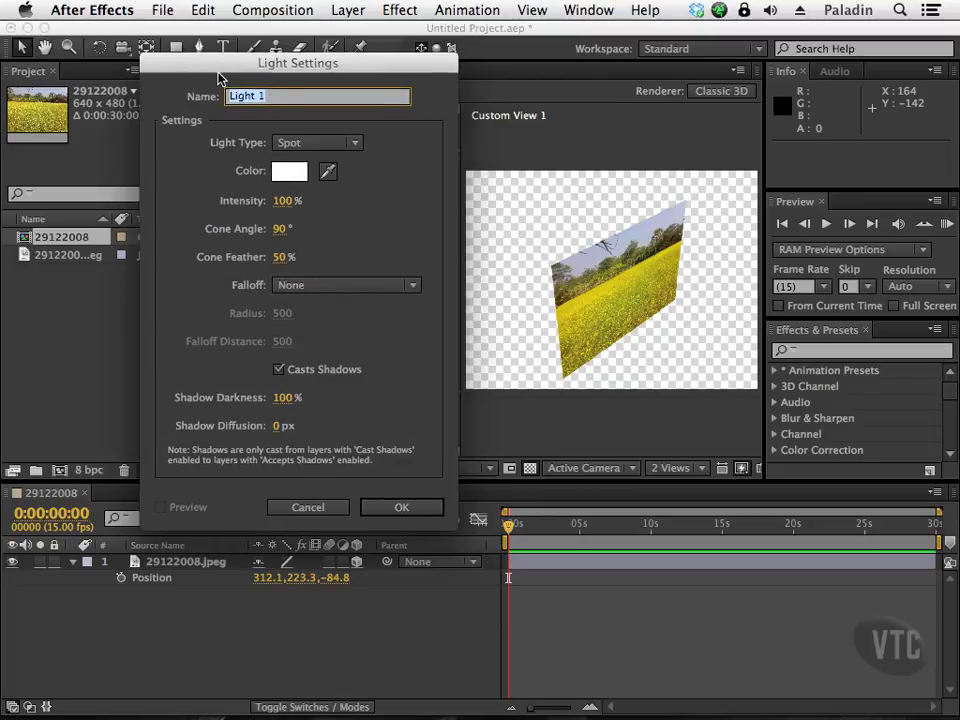
text(S)
click(352, 145)
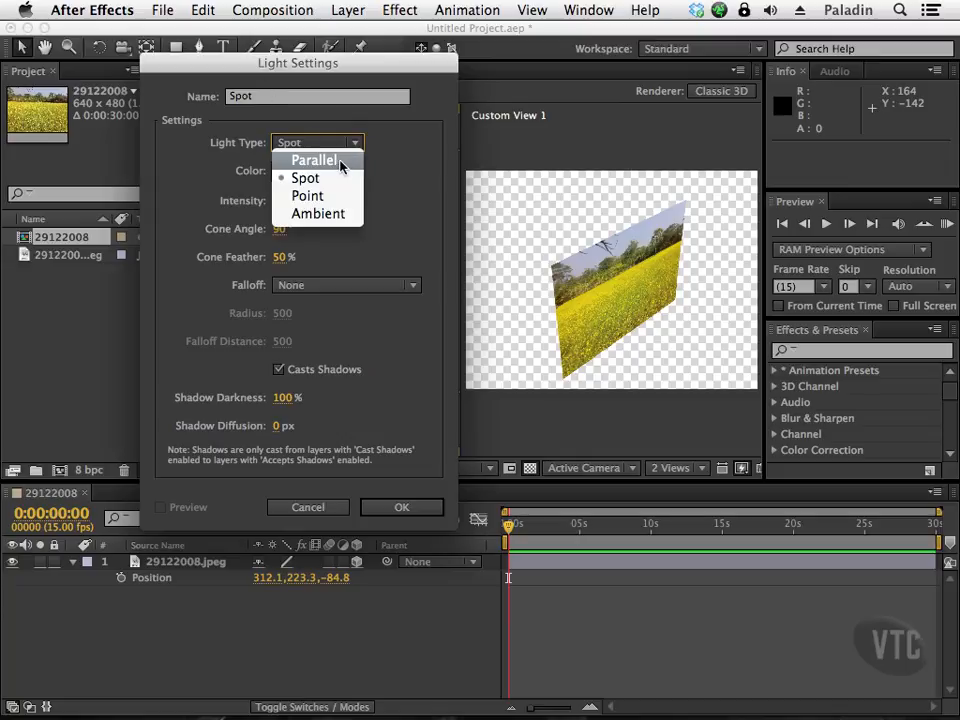
click(341, 163)
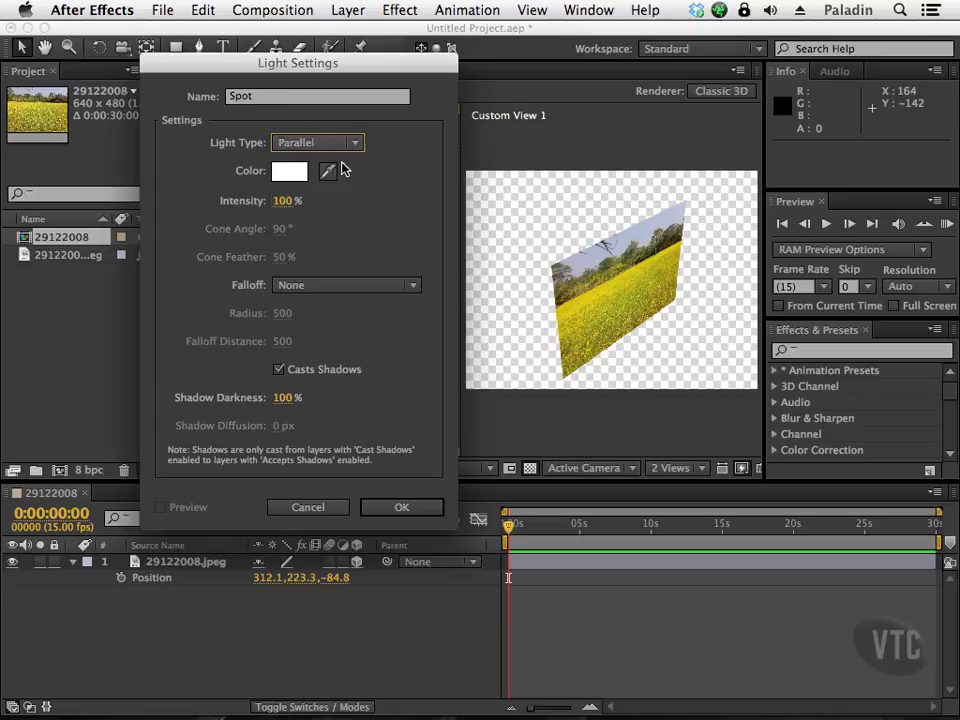
click(400, 508)
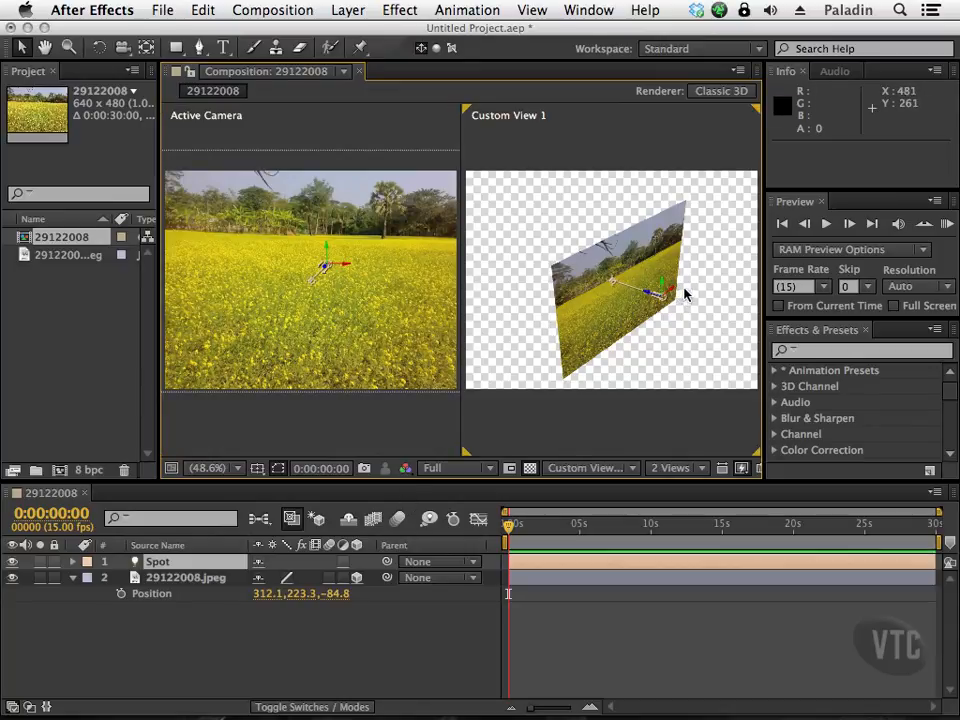
Examine the parallel light's direction up close in Custom View 1 using the Track Z Camera and Hand tools
click(123, 48)
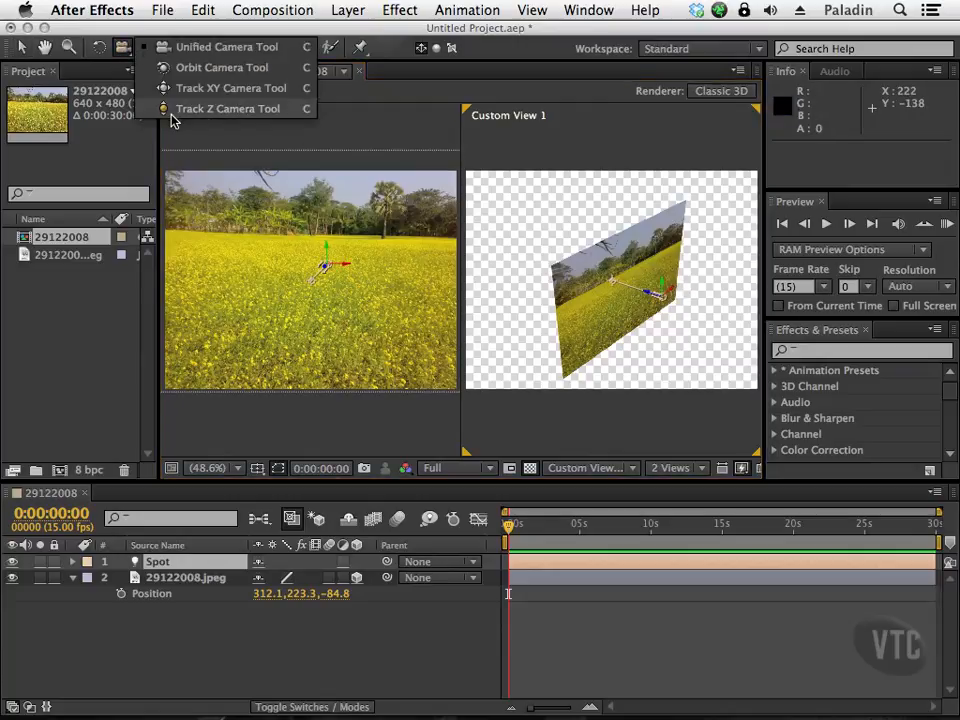
click(173, 112)
drag(625, 317, 594, 152)
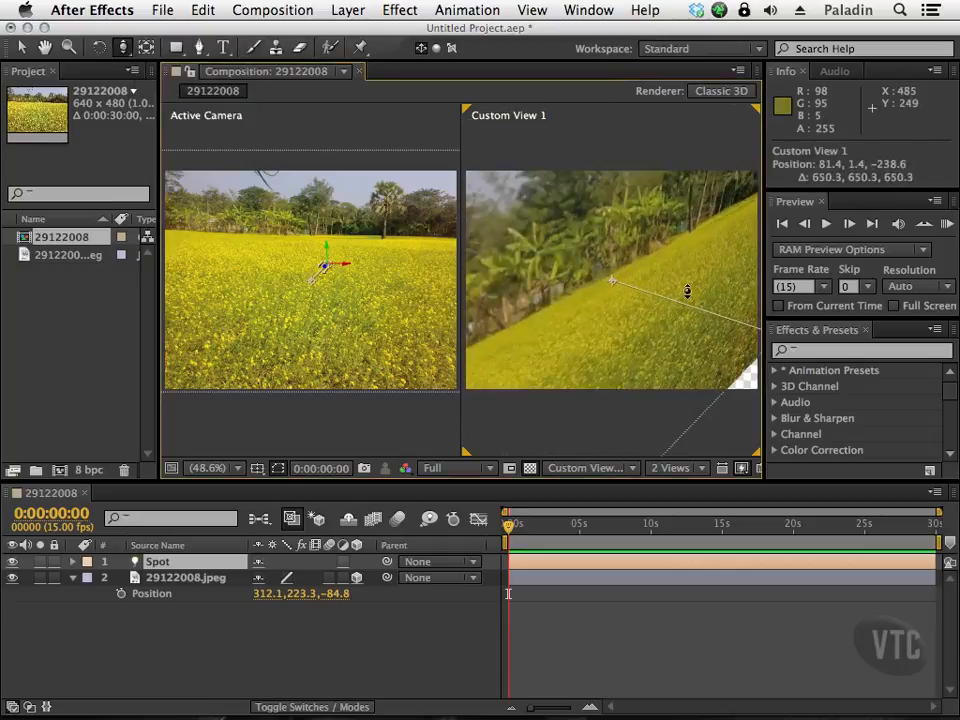
key(h)
drag(637, 328, 461, 298)
drag(586, 327, 583, 255)
key(h)
drag(679, 324, 465, 238)
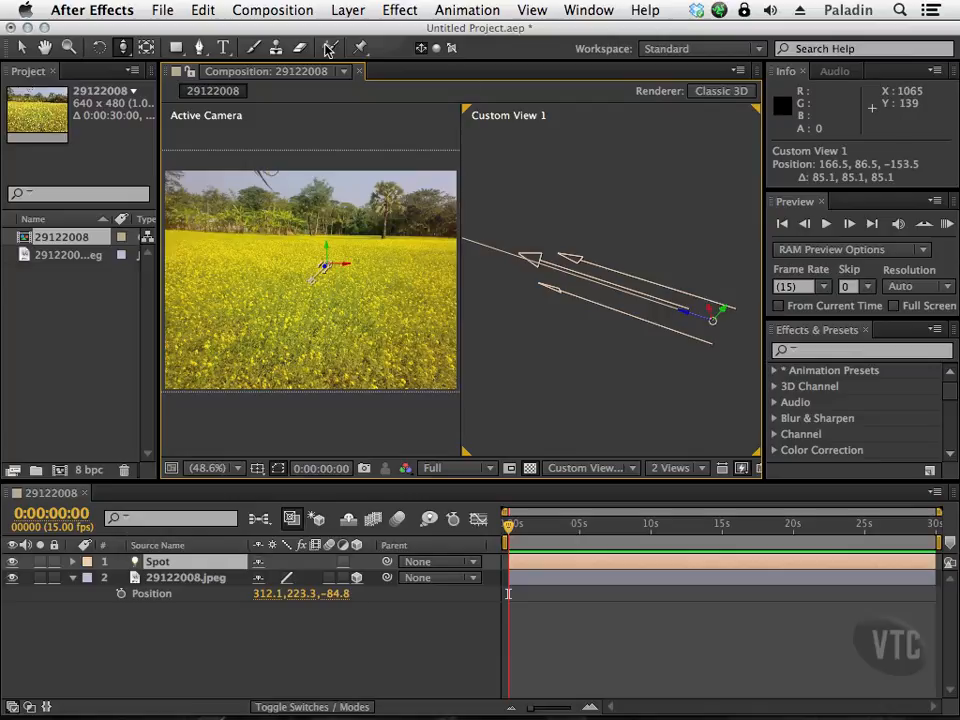
Add another light layer of type Spot, keeping the default name, 90° cone angle and 50% cone feather
click(347, 10)
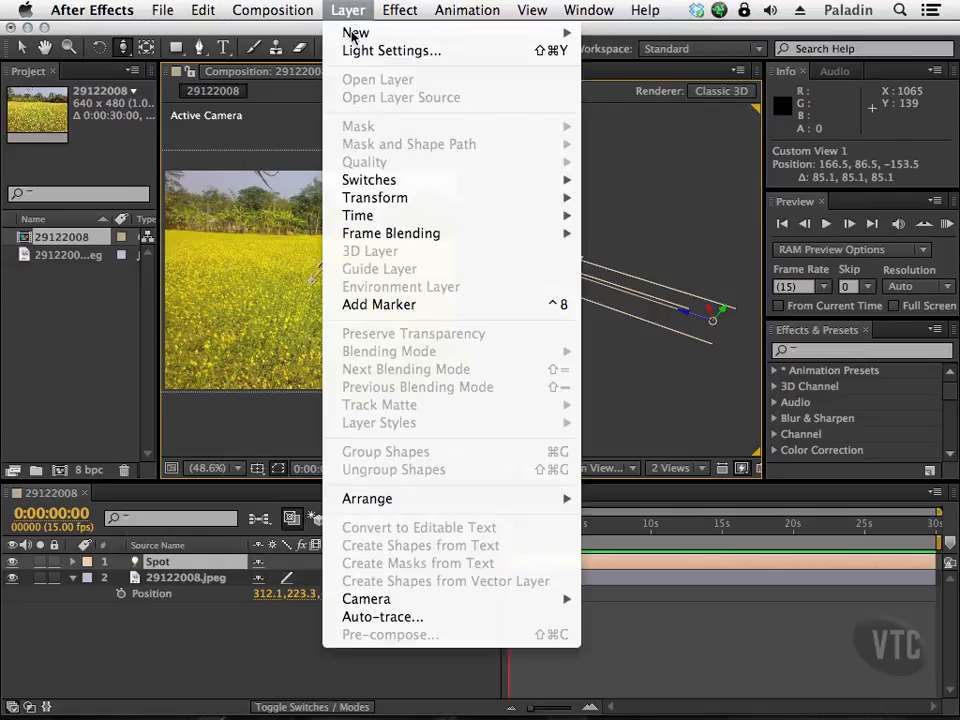
mouse_move(352, 33)
click(656, 77)
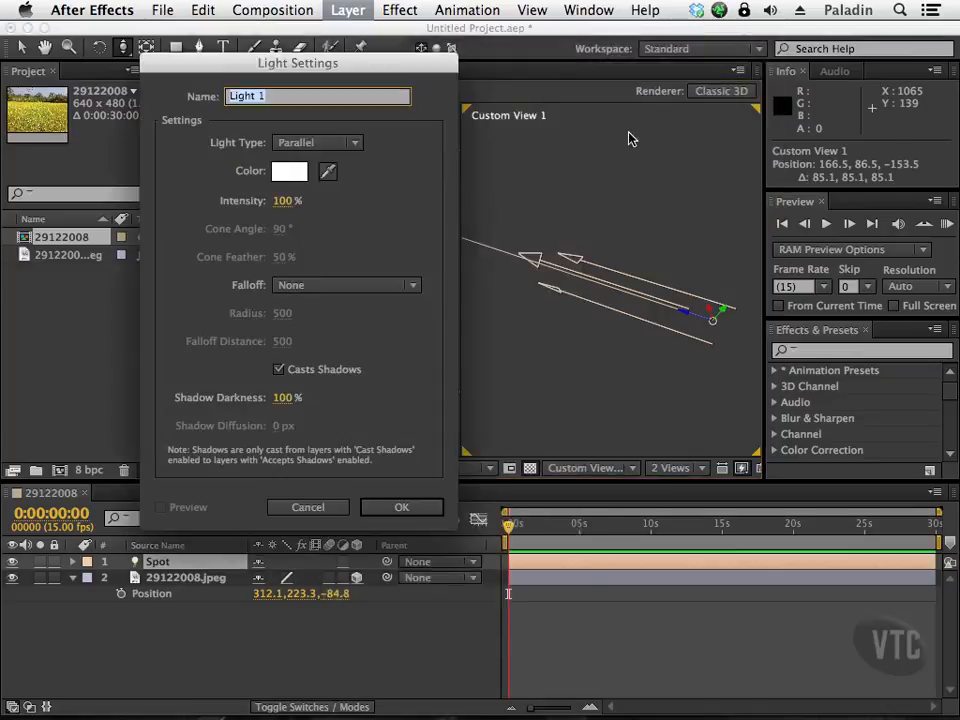
click(352, 143)
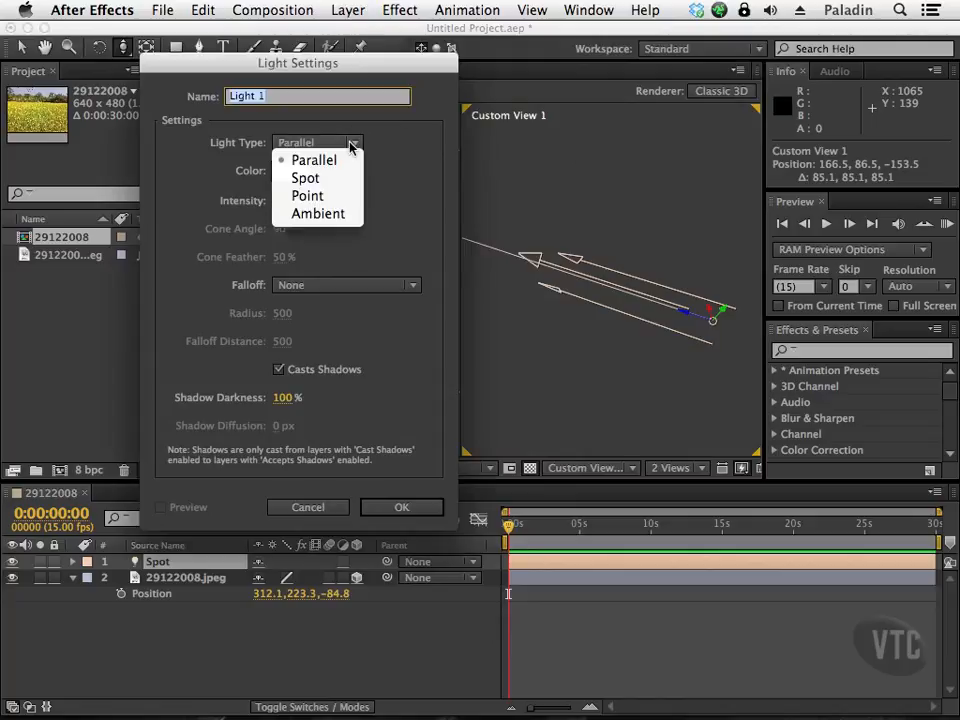
click(350, 177)
drag(399, 63, 374, 85)
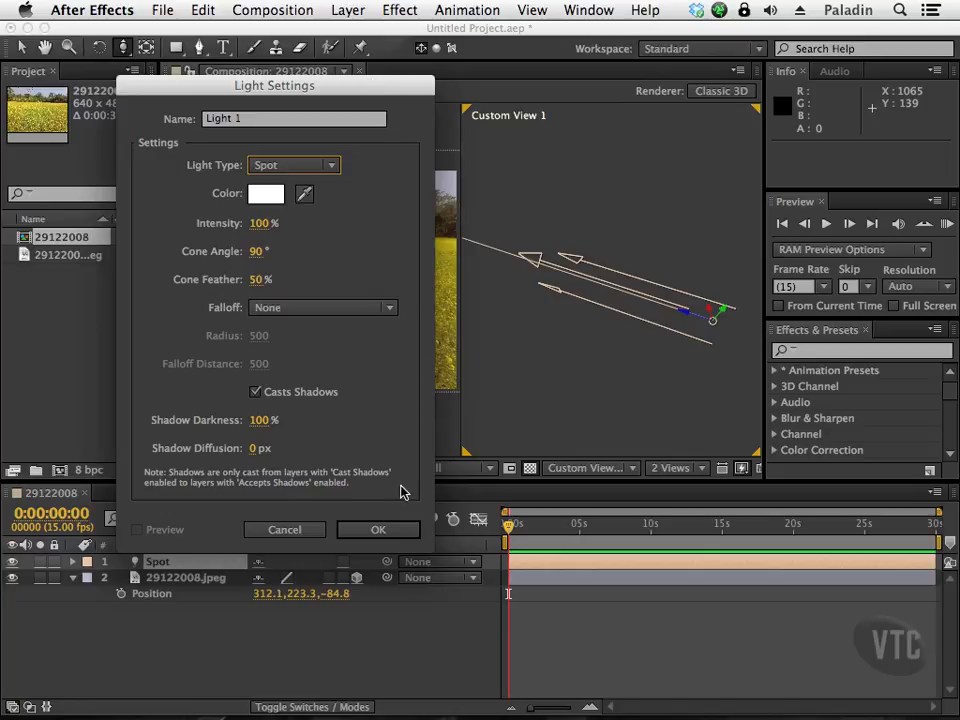
click(376, 529)
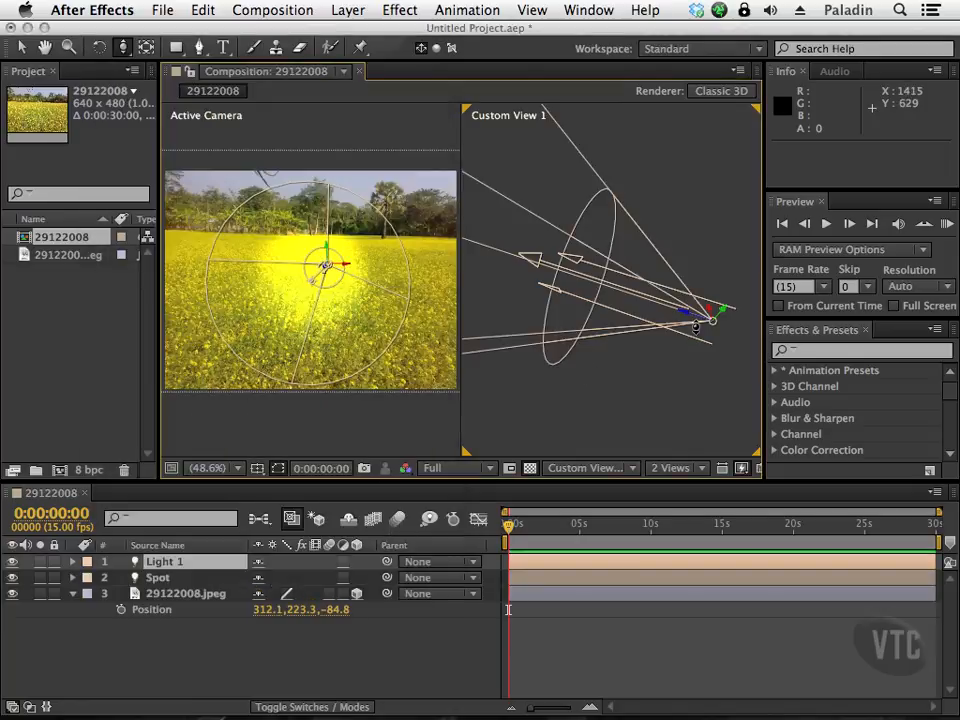
Switch back to the Selection tool and hide the parallel light layer named Spot
click(22, 47)
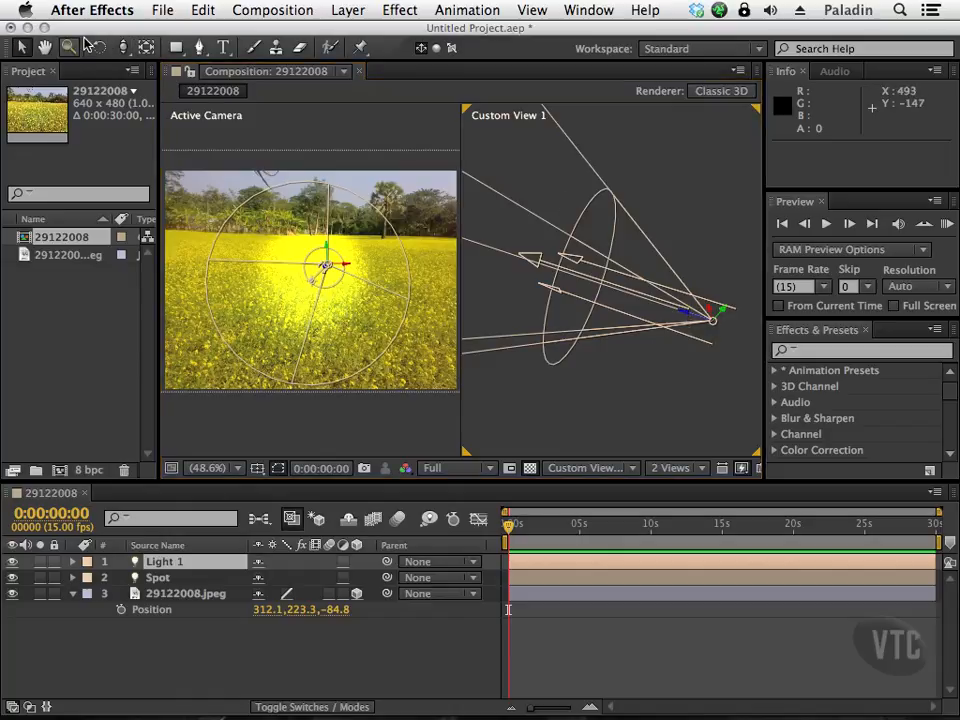
click(118, 578)
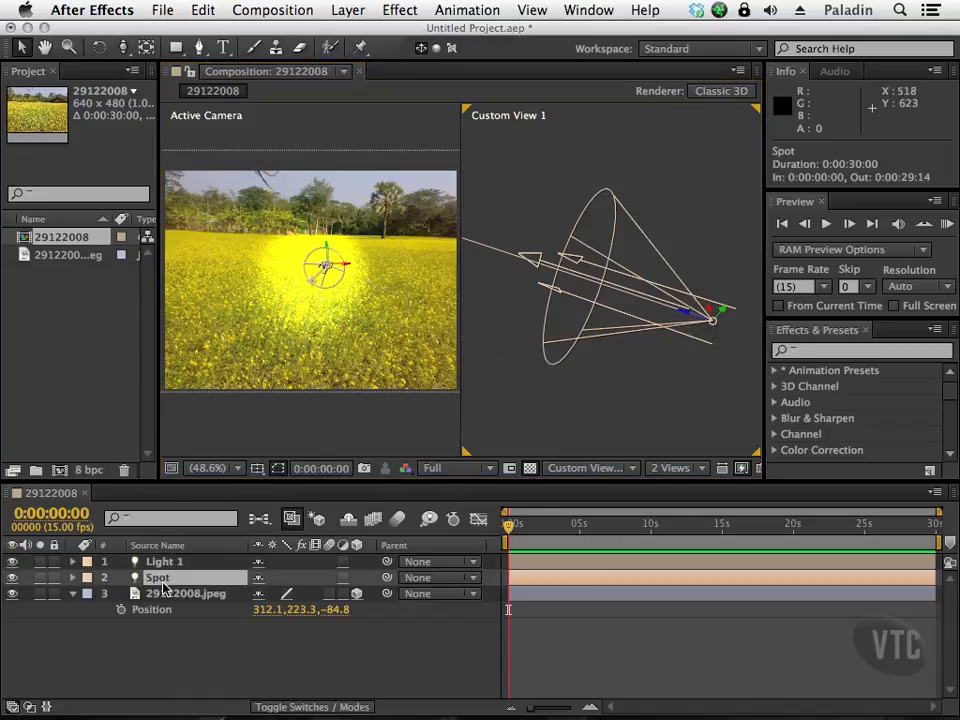
click(12, 578)
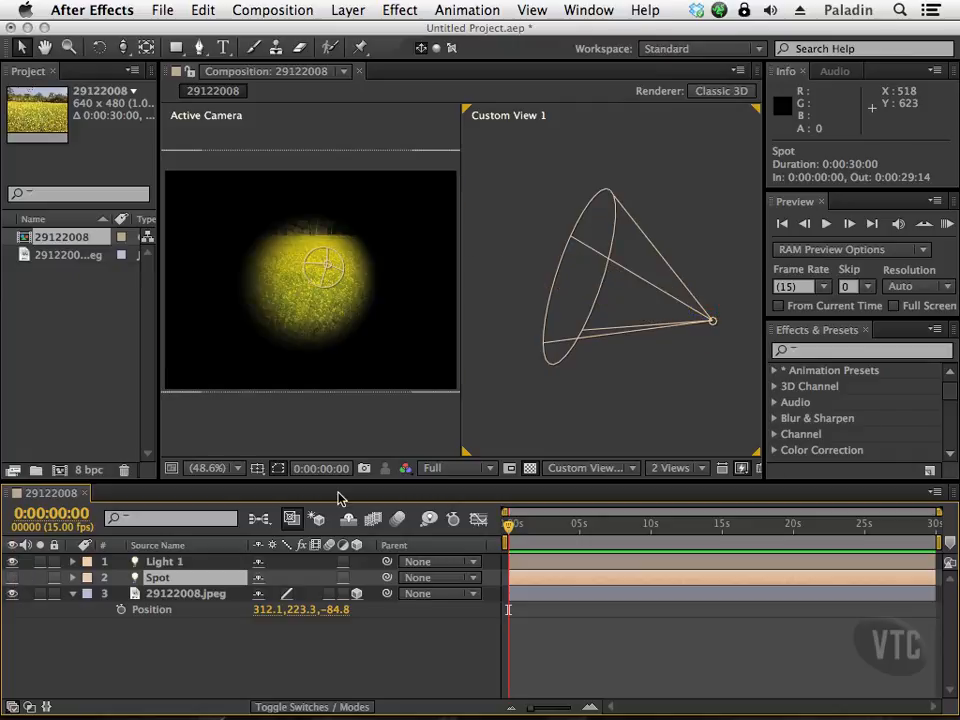
Move Light 1 away from the image and back towards it in Custom View 1, ending at about 346.4, 213.6, -220.2
click(716, 328)
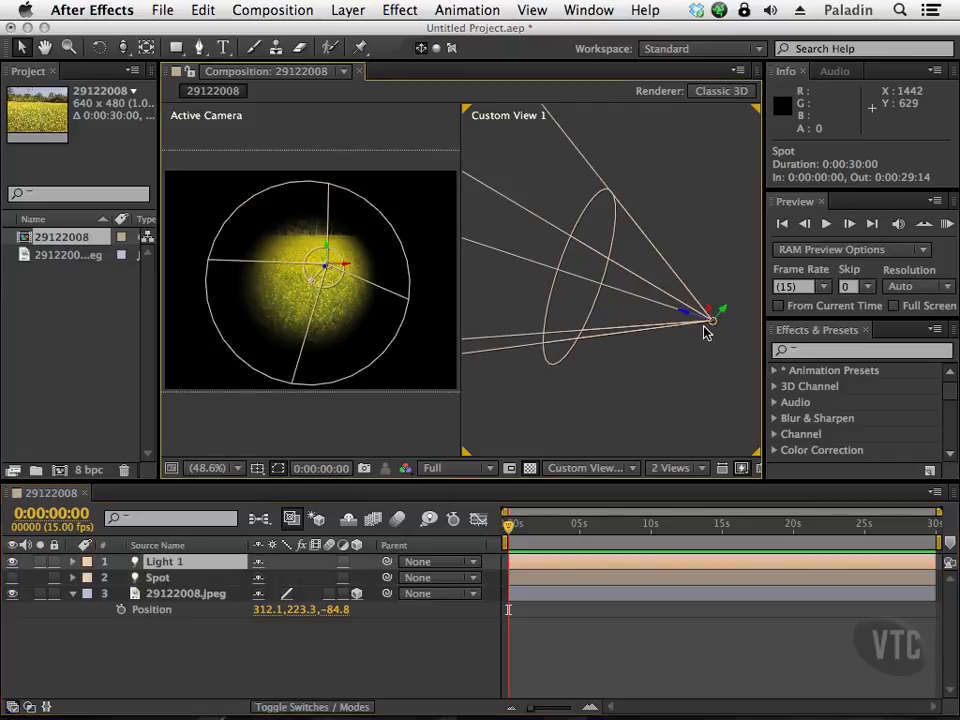
mouse_move(690, 320)
mouse_down()
mouse_move(664, 311)
mouse_move(690, 321)
mouse_up()
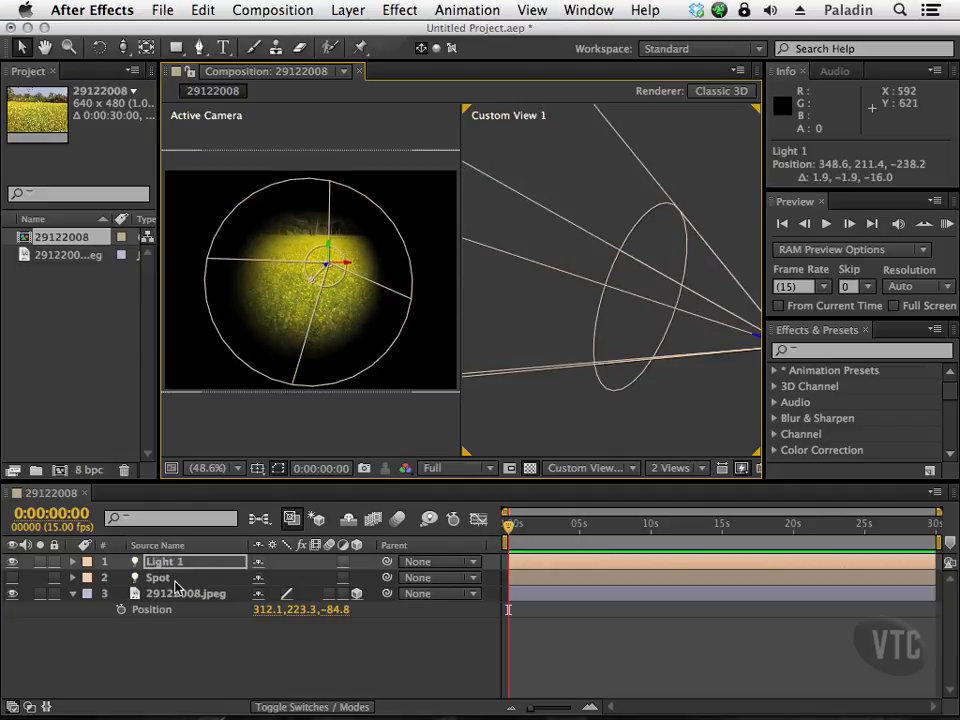
mouse_move(755, 342)
mouse_down()
mouse_move(746, 336)
mouse_move(737, 347)
mouse_up()
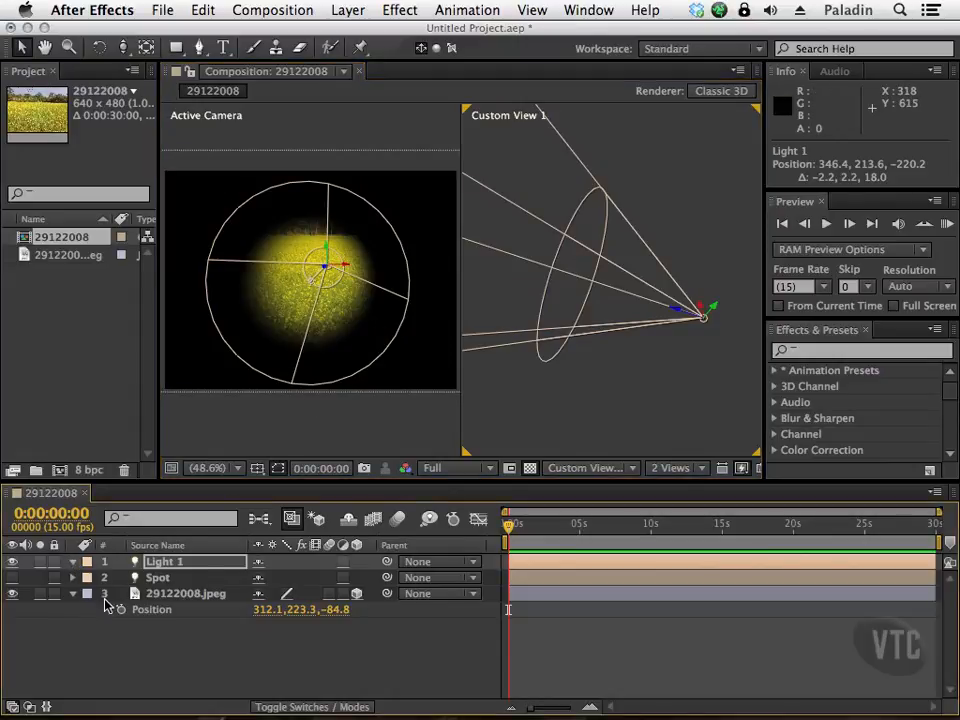
Reveal Light 1's light options and set its Radius to 493 and Falloff Distance to 498
key(a)
key(a)
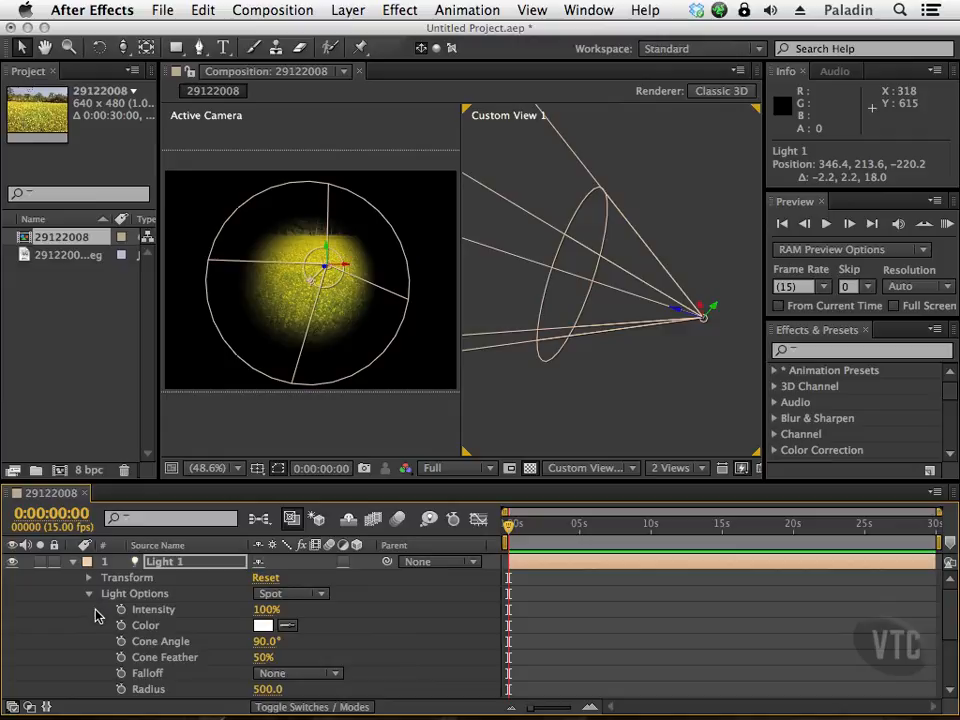
scroll(262, 650, down, 1)
mouse_move(267, 657)
mouse_down()
mouse_move(288, 655)
mouse_move(261, 657)
mouse_move(249, 673)
mouse_move(285, 672)
mouse_move(271, 671)
mouse_up()
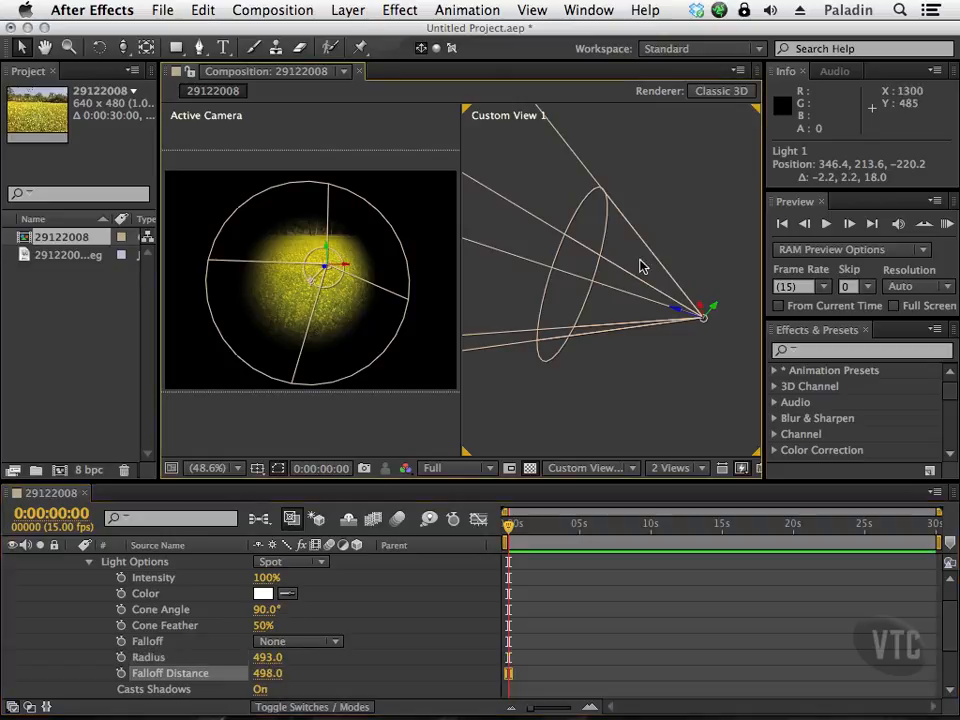
Add a light layer of type Point, keeping the default name and 100% intensity
click(352, 10)
mouse_move(362, 32)
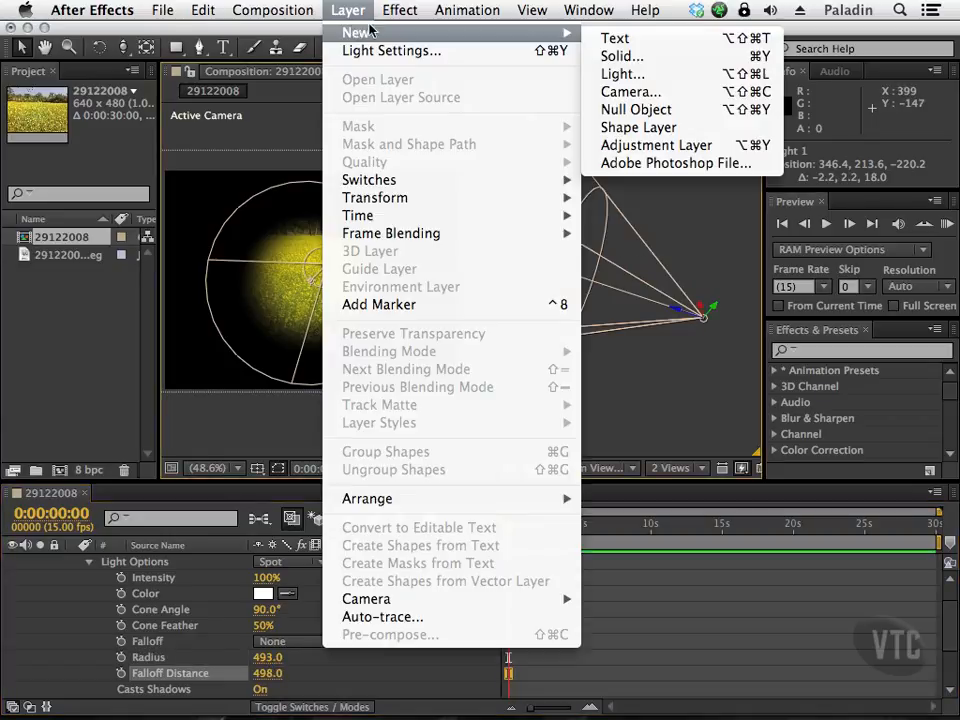
click(664, 75)
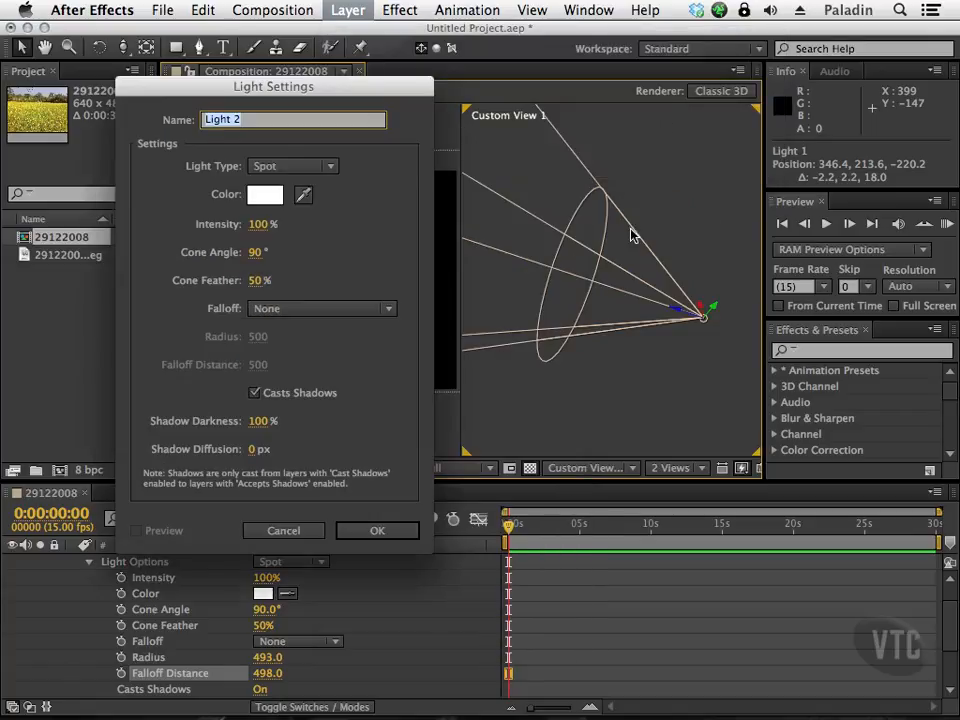
click(330, 167)
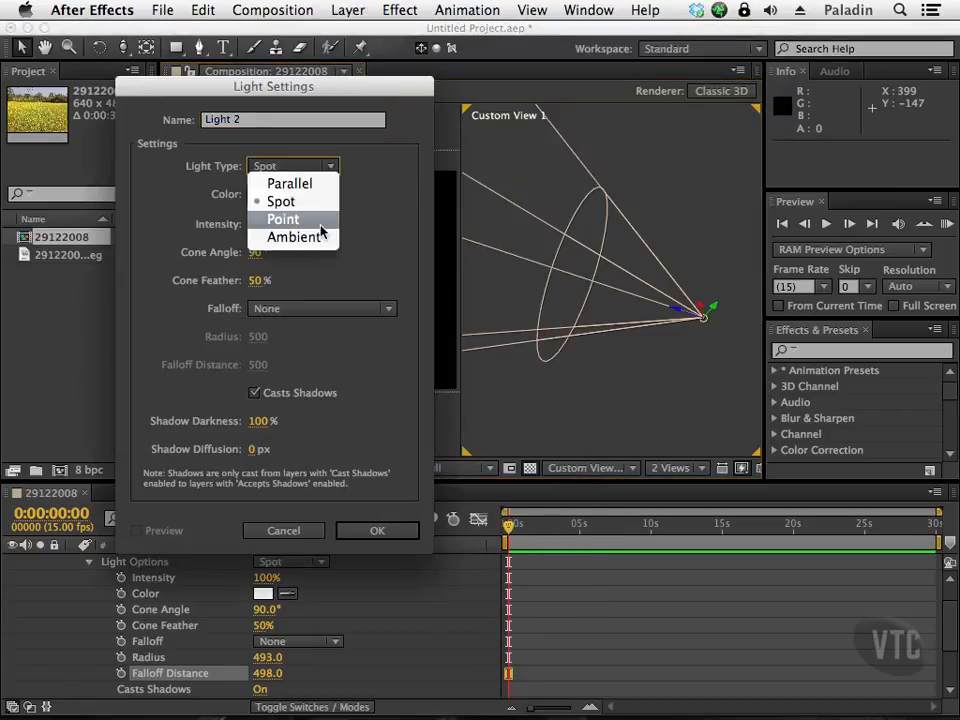
click(283, 219)
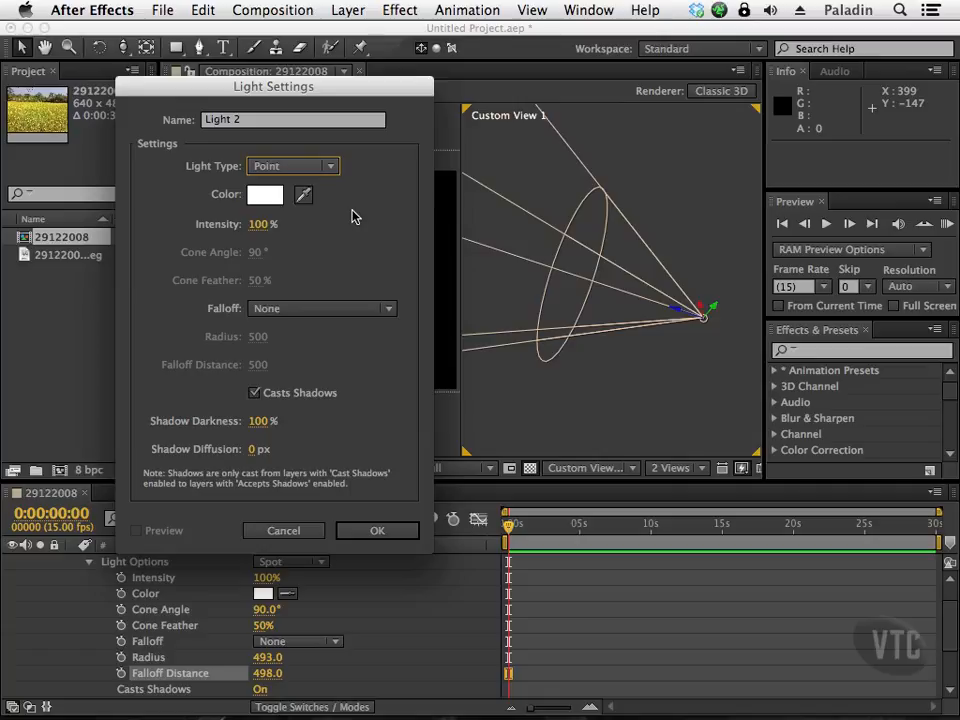
click(377, 531)
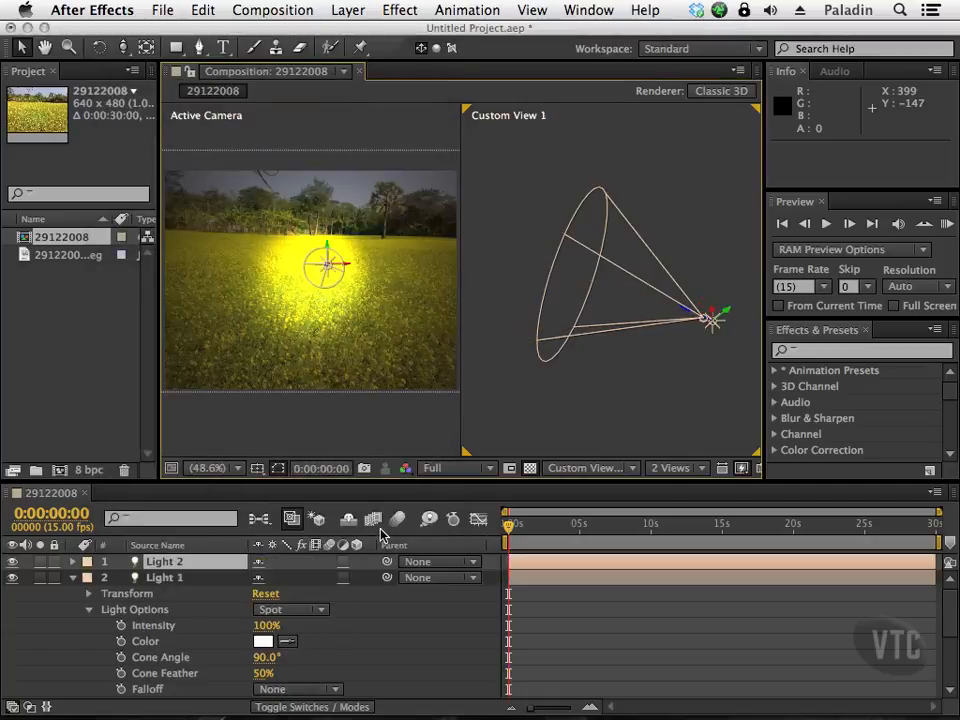
Collapse and hide Light 1, and move Light 2 along its Z axis to about -207.1
click(72, 577)
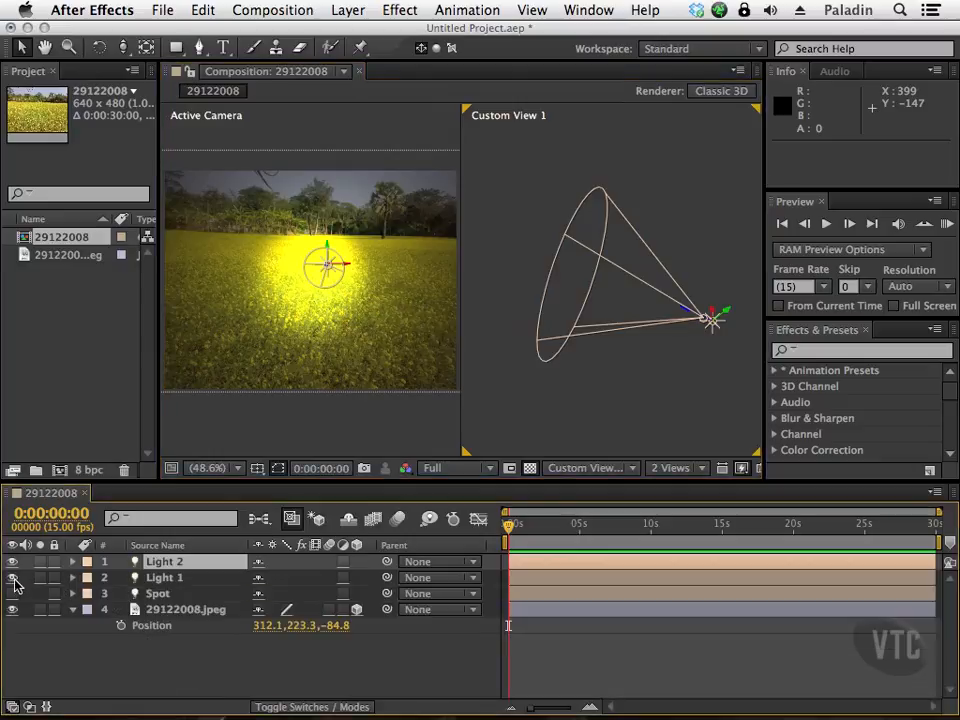
click(12, 577)
drag(705, 316, 720, 335)
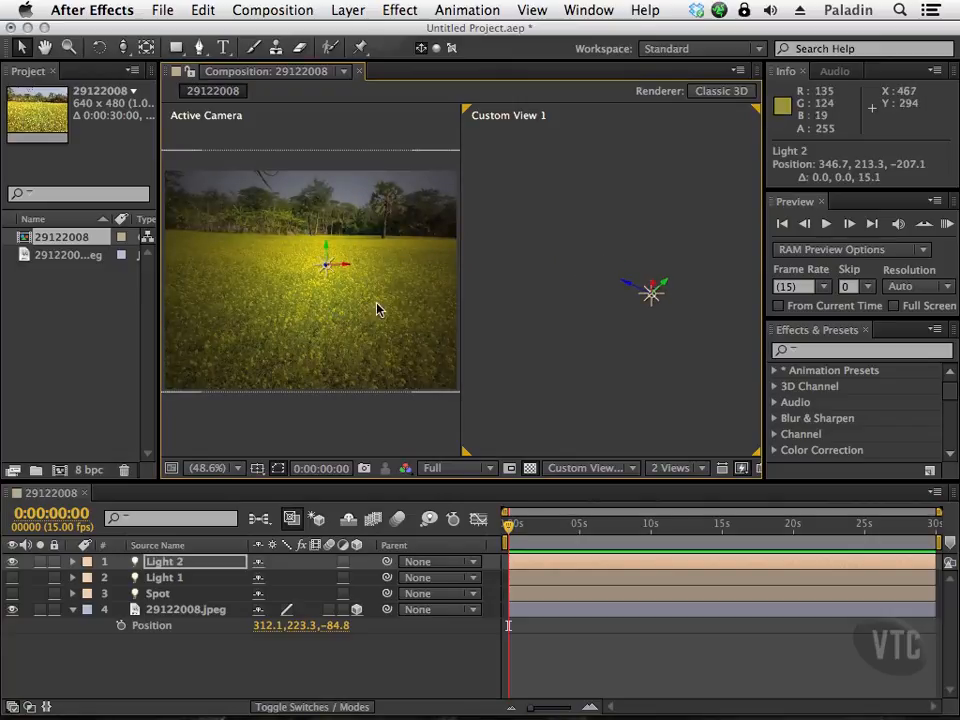
Start a new light layer with the default name and set its light type to Ambient
click(349, 11)
mouse_move(500, 36)
click(680, 74)
click(335, 168)
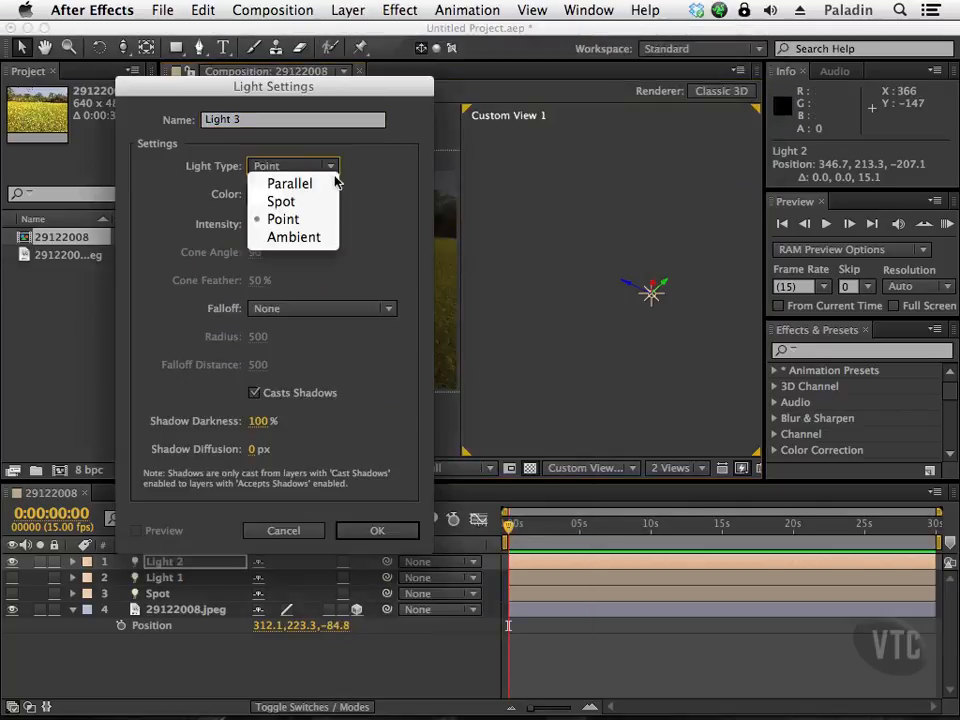
click(322, 235)
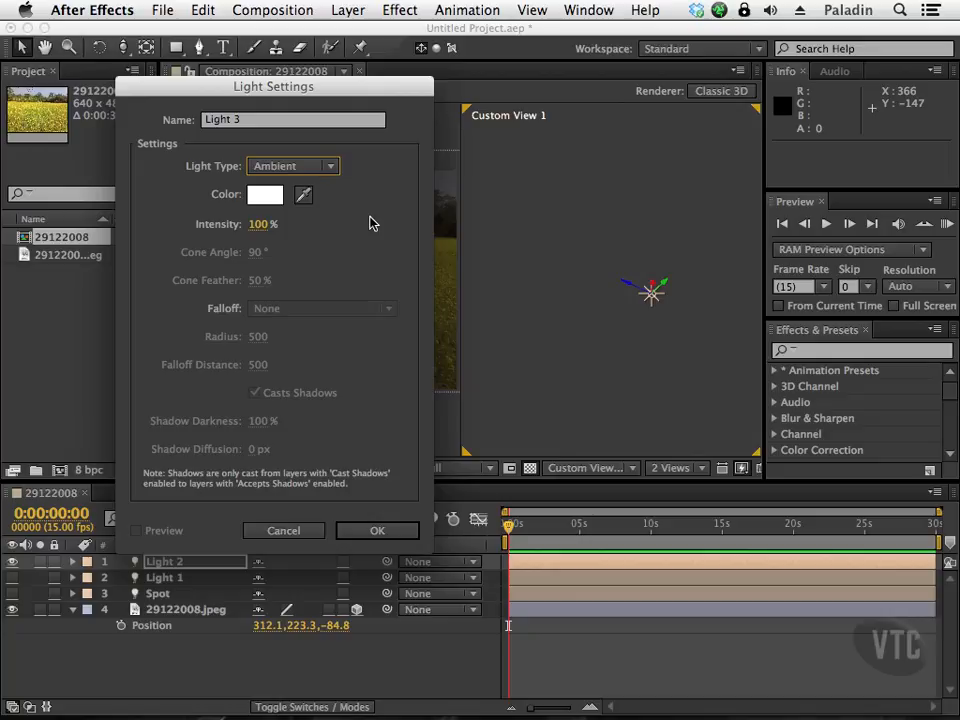
Set the new Ambient light's color to teal 259EAF and create the layer with 100% intensity
click(272, 193)
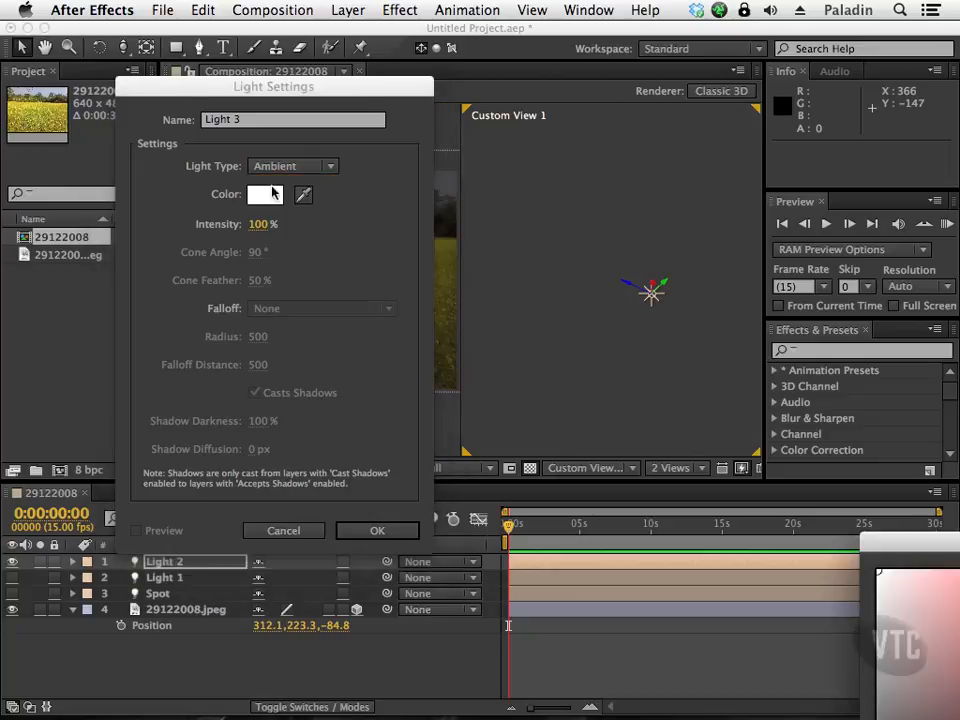
drag(916, 559, 408, 240)
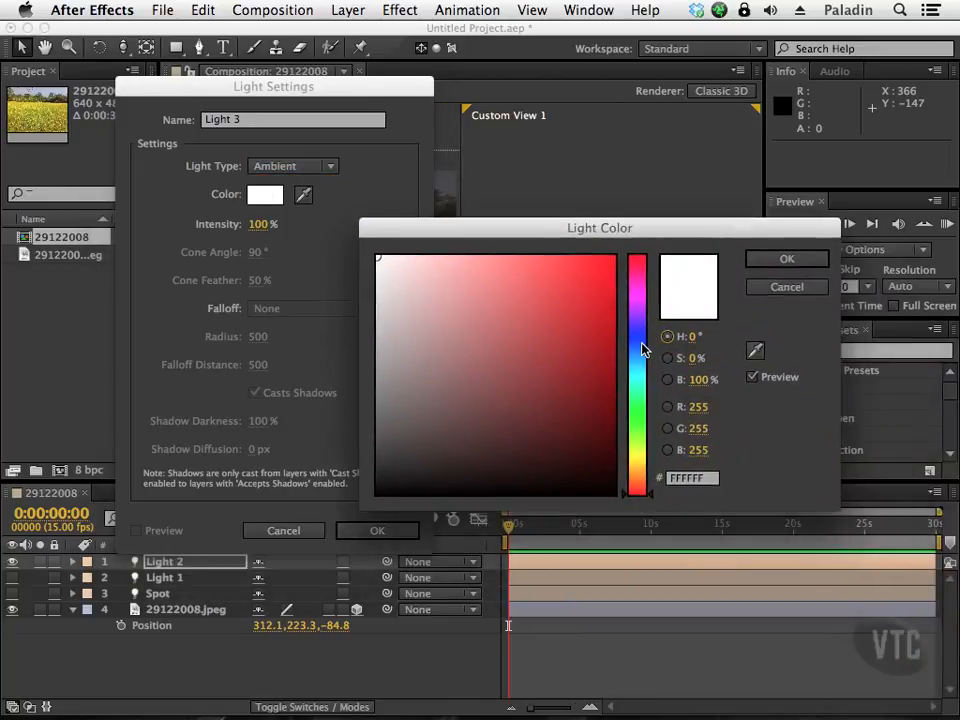
click(637, 372)
drag(615, 350, 564, 330)
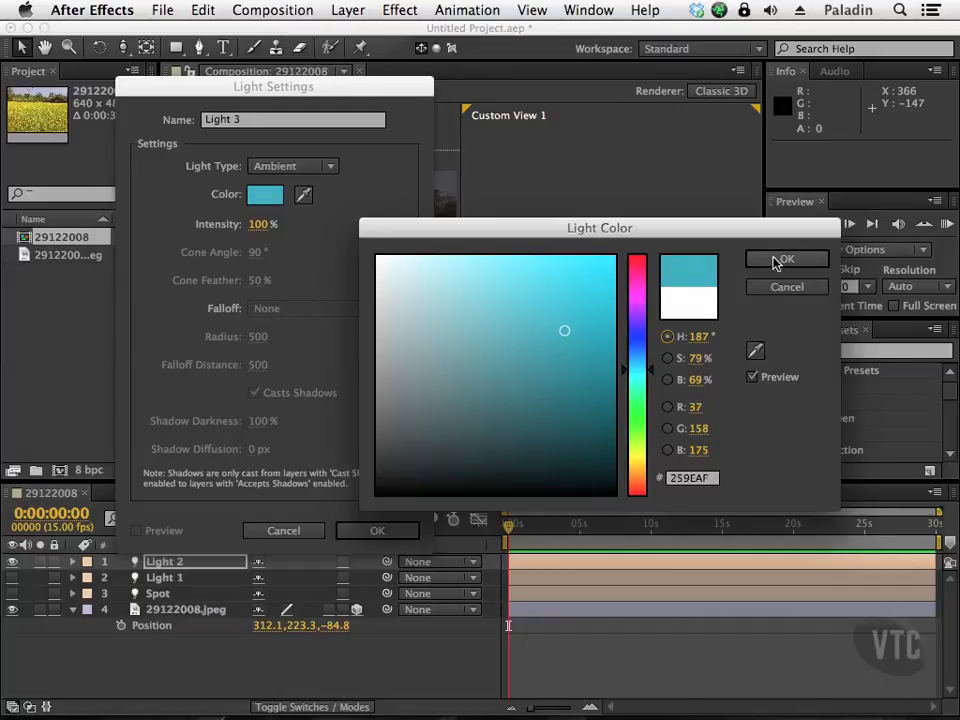
click(787, 259)
click(377, 532)
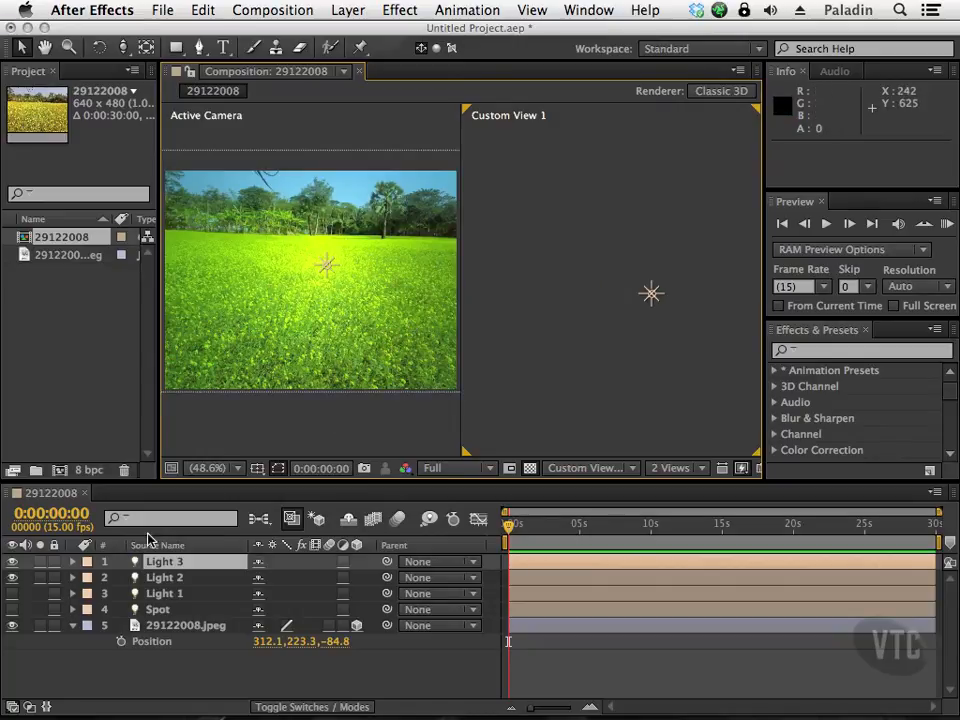
Hide Light 2 and switch Light 3's visibility off and on repeatedly to compare its effect, leaving it visible
click(13, 593)
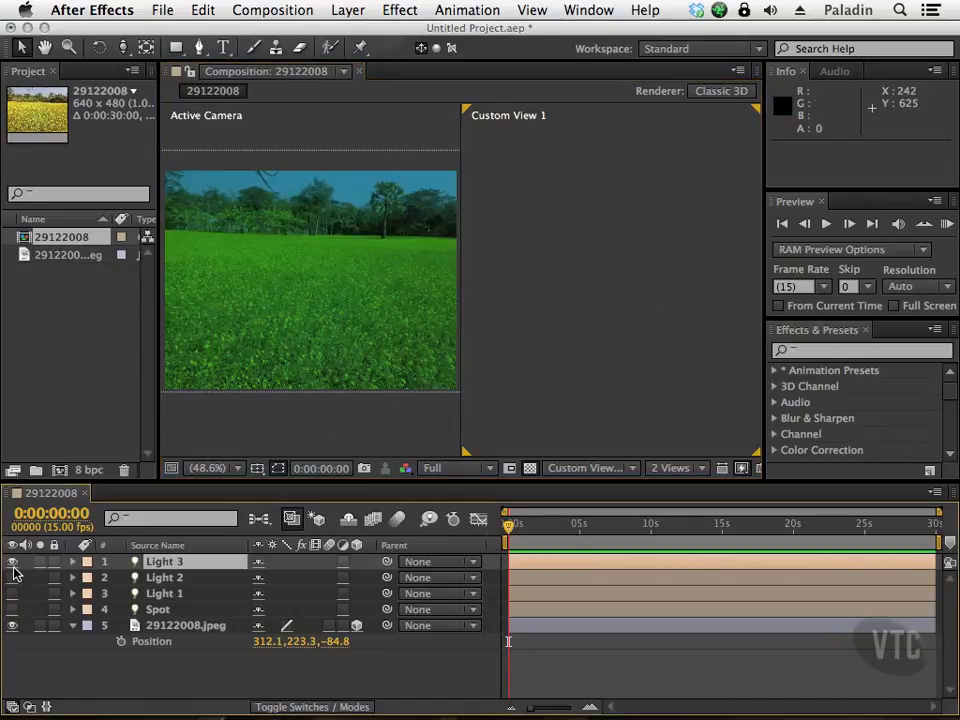
click(12, 562)
click(12, 563)
click(12, 563)
click(12, 563)
click(12, 563)
click(12, 563)
Reveal Light 3's light options and sample its color from the dark viewer background and then the peach layer bar
click(72, 562)
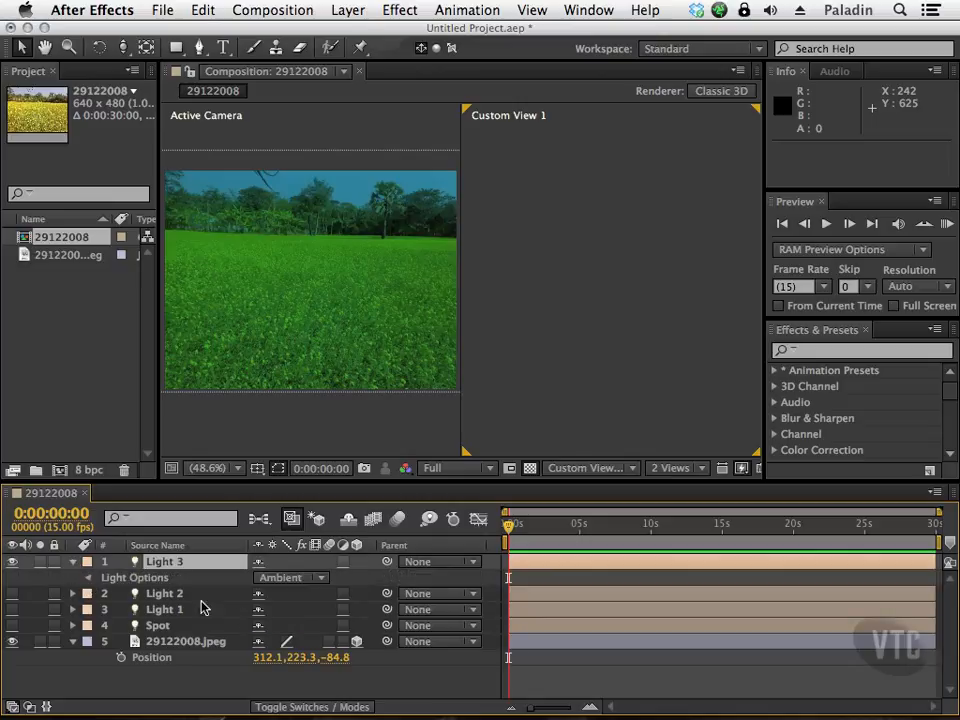
click(288, 610)
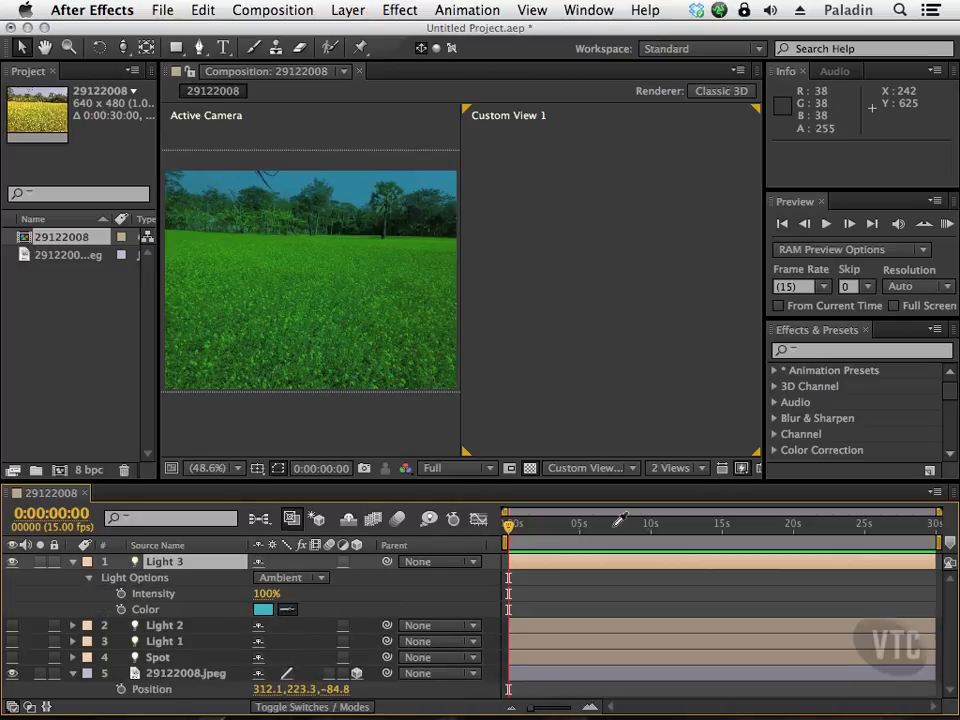
click(634, 229)
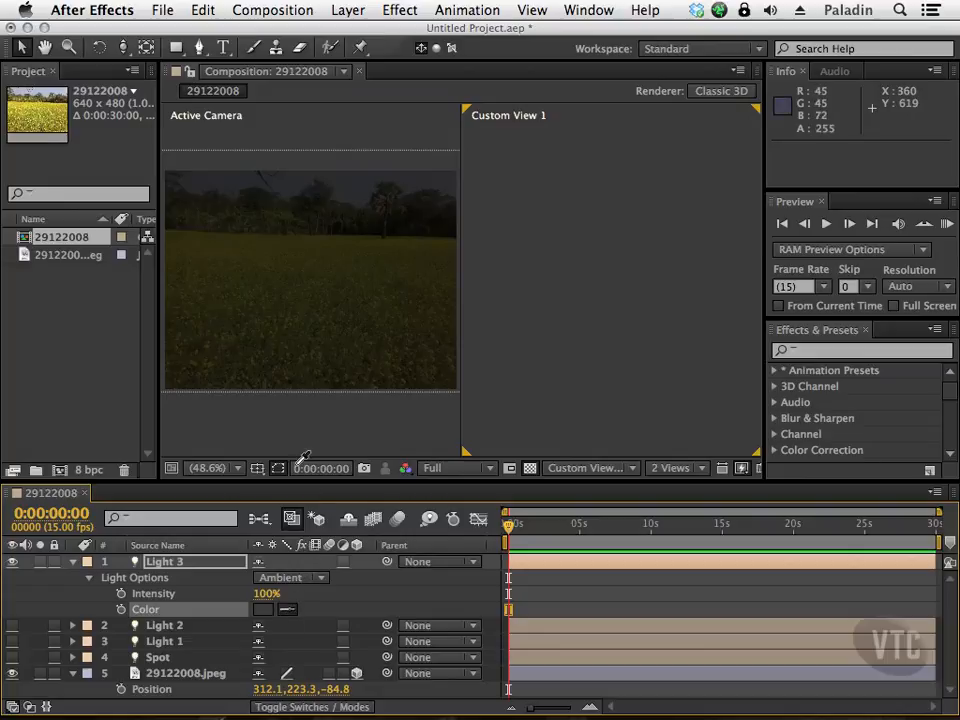
click(659, 560)
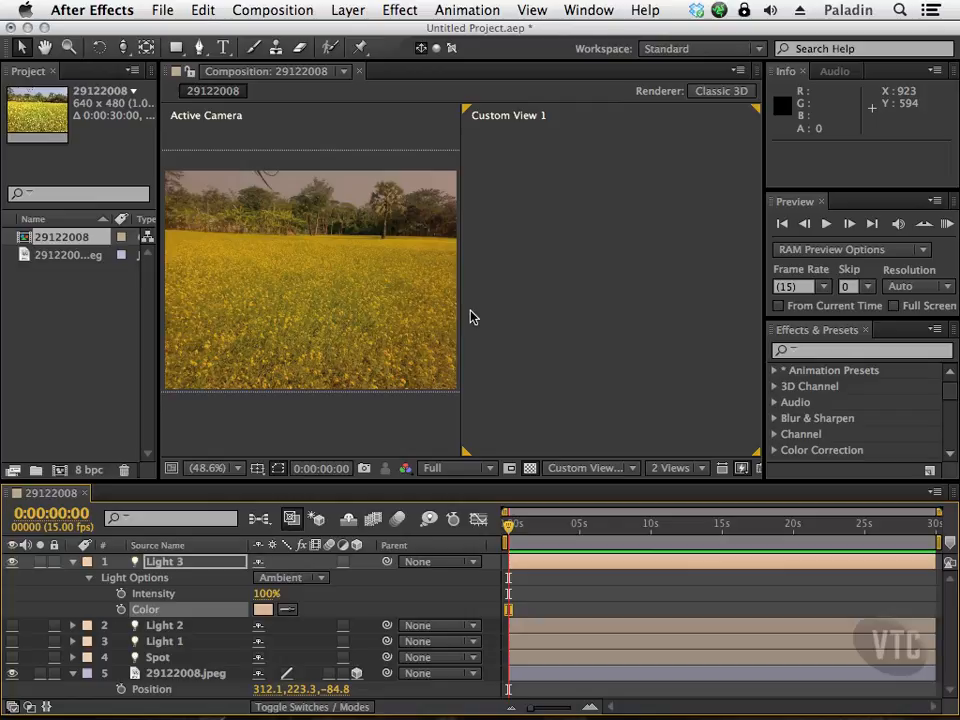
Set Light 3's color to pale blue CBE2F5
click(262, 609)
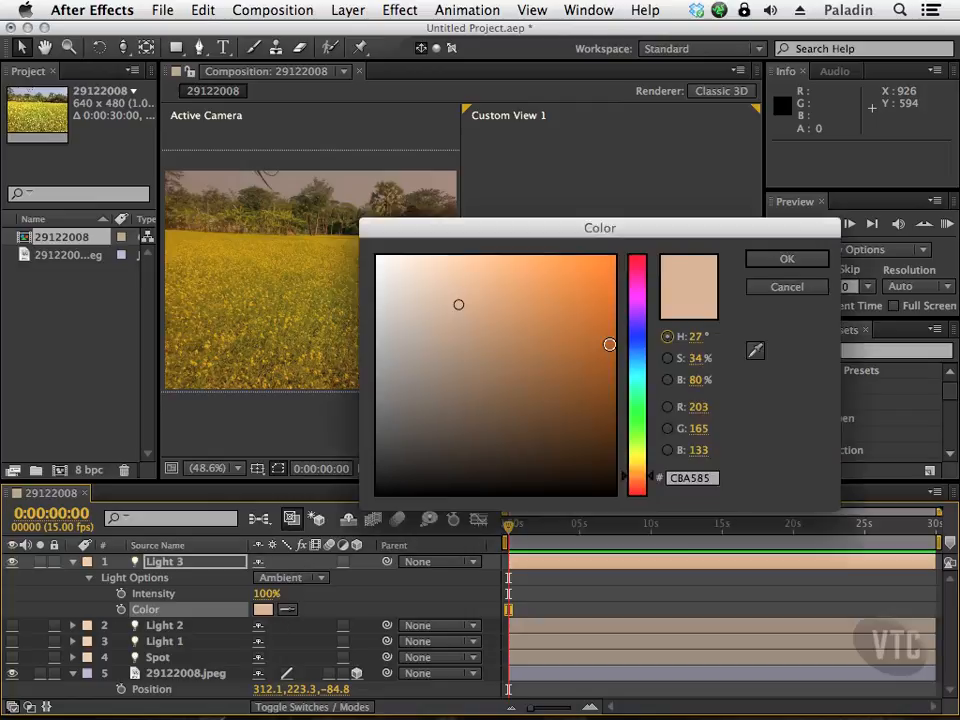
click(637, 363)
drag(637, 363, 637, 357)
drag(461, 300, 418, 266)
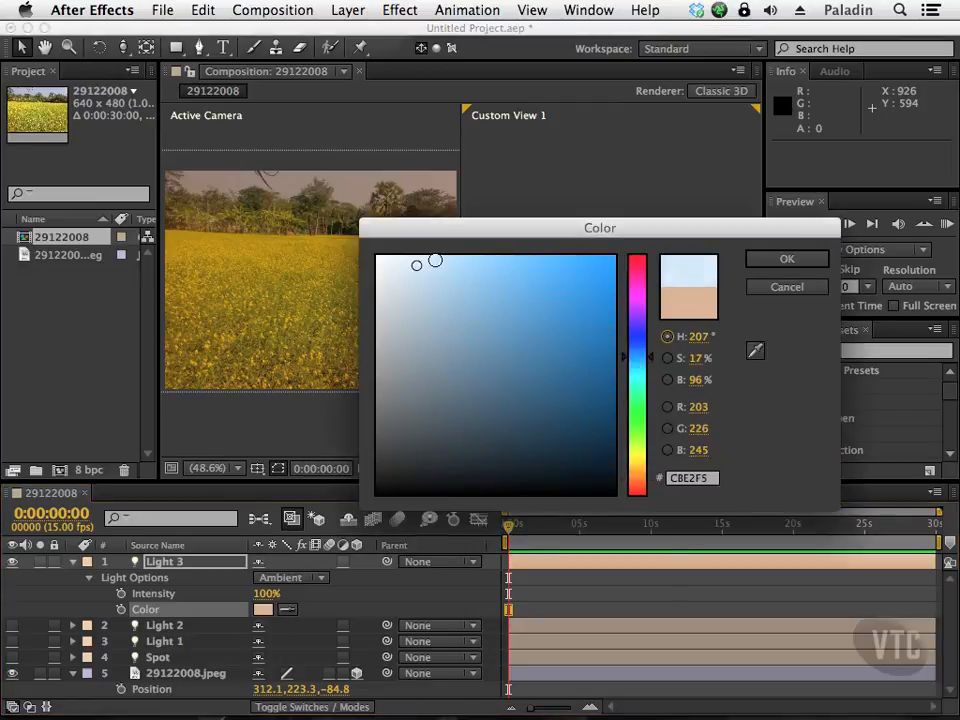
click(772, 261)
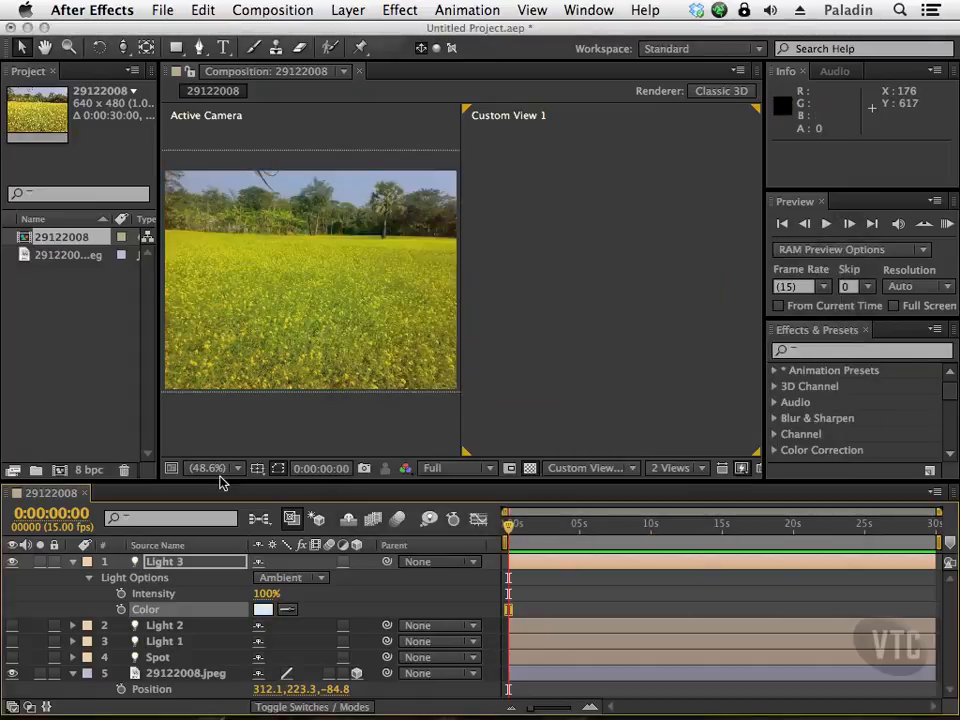
Change Light 3's color to a light orange to give the image a warm tint
click(262, 609)
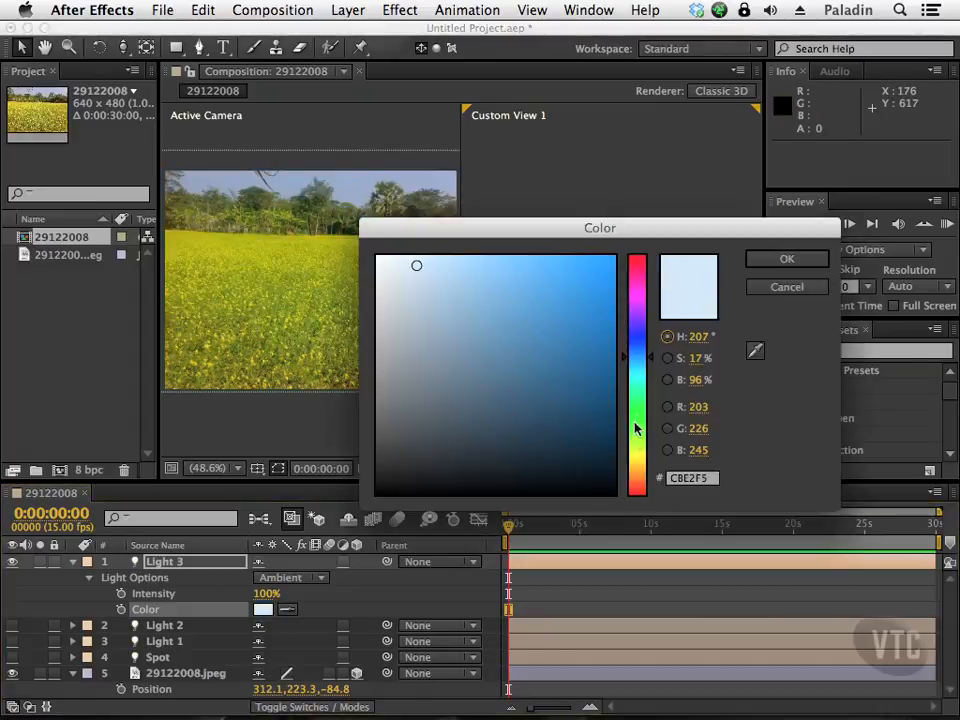
click(637, 450)
mouse_move(641, 448)
mouse_down()
mouse_move(639, 482)
mouse_move(638, 471)
mouse_up()
drag(523, 289, 559, 283)
click(793, 260)
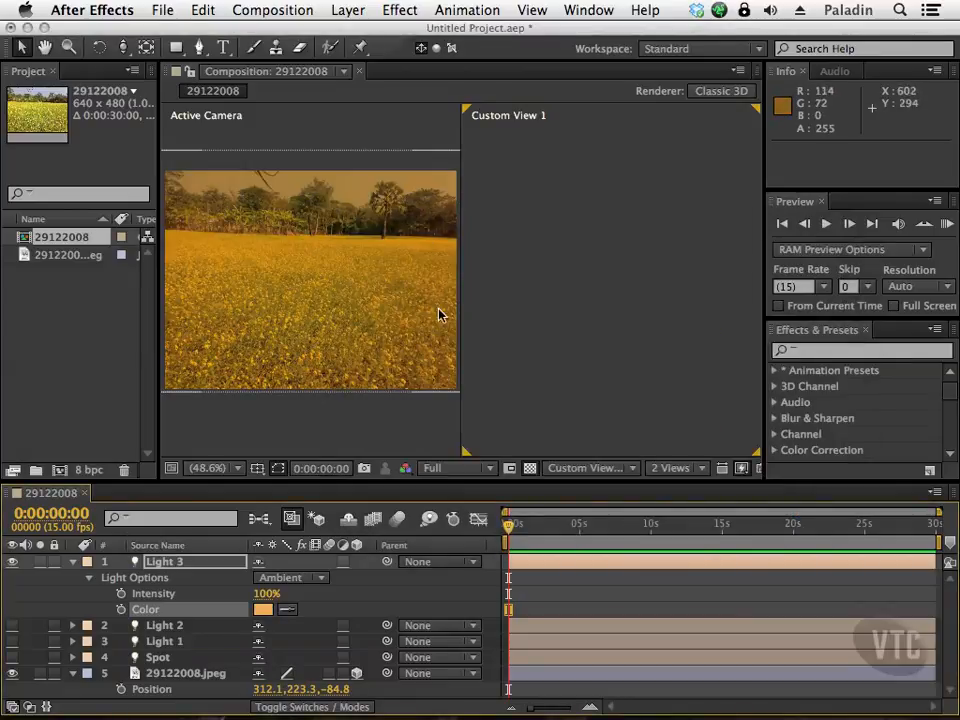
click(262, 609)
click(778, 287)
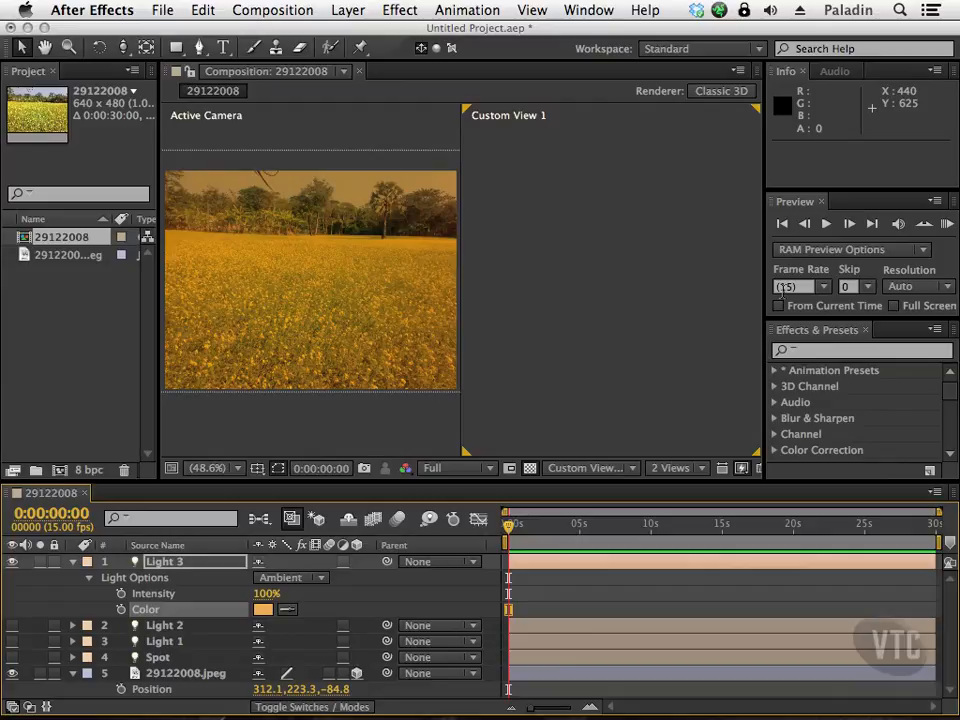
Open the settings for another new light layer and move the dialog slightly aside
click(348, 10)
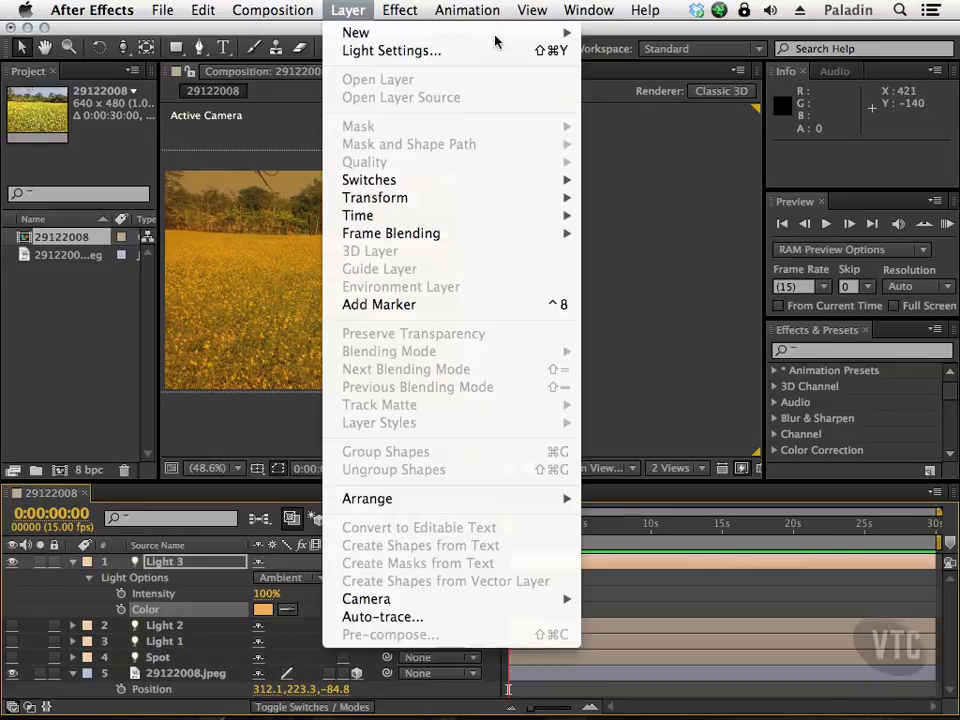
mouse_move(358, 33)
click(645, 74)
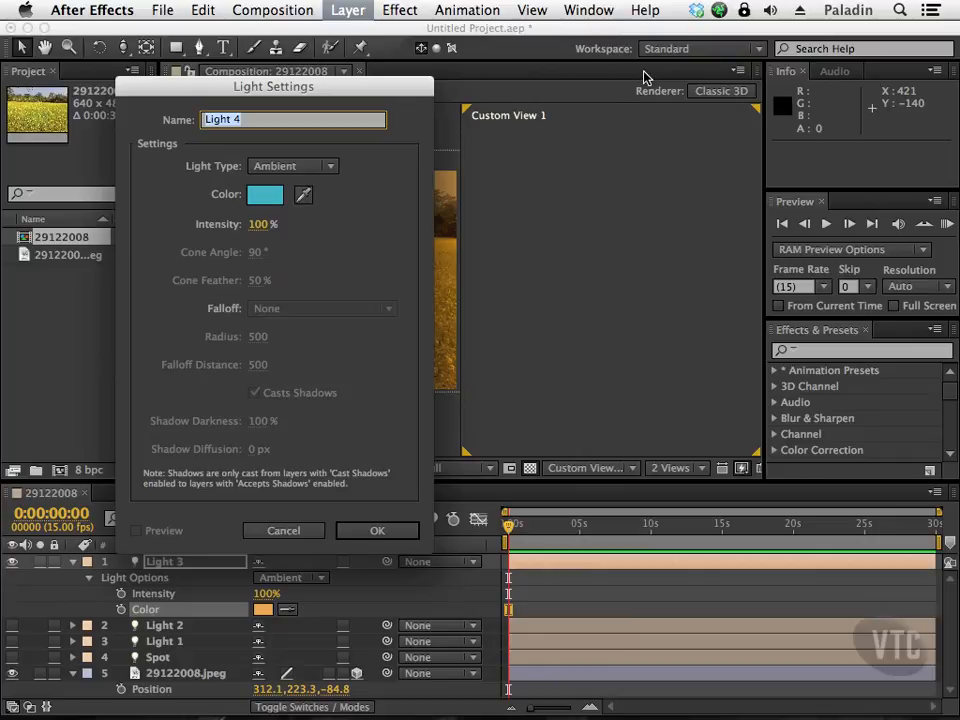
drag(401, 92, 436, 111)
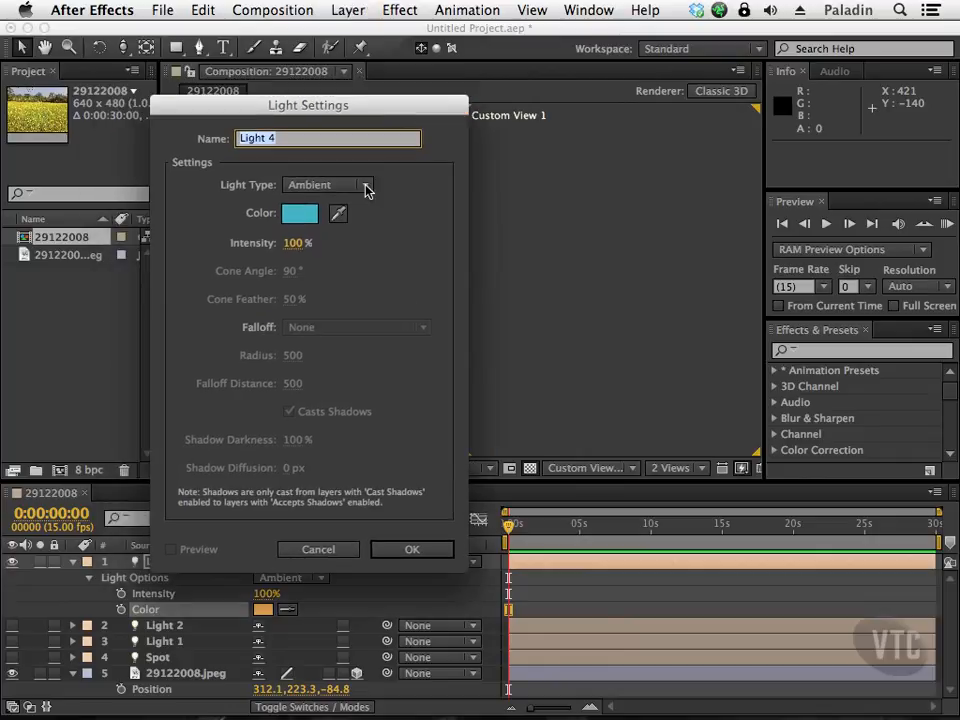